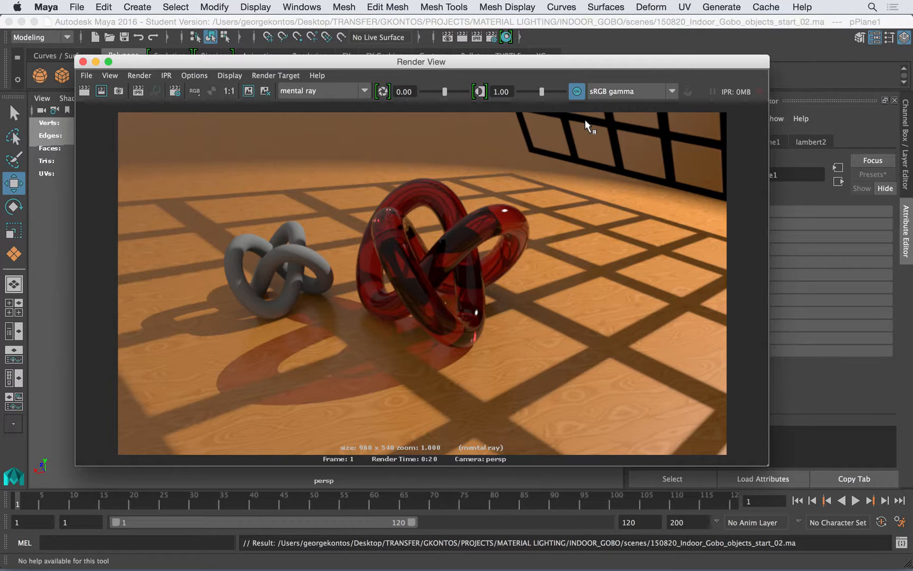
Close the rendered image and turn off Primary Visibility in the render stats of the window-grid gobo plane
click(83, 61)
alt+right_drag(533, 220, 398, 214)
alt+drag(397, 214, 385, 202)
alt+right_drag(385, 202, 348, 206)
alt+middle_drag(348, 206, 276, 210)
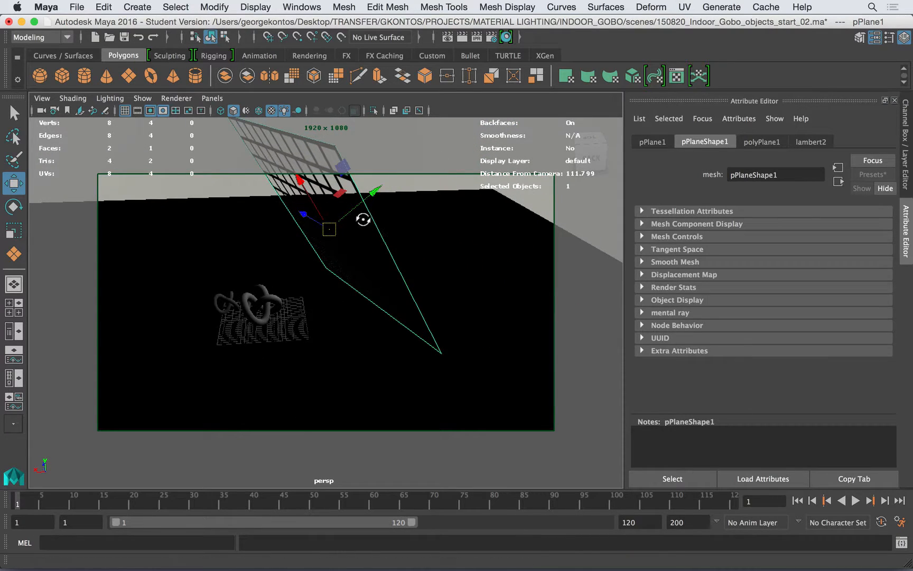
alt+drag(365, 219, 350, 231)
alt+right_drag(416, 196, 356, 204)
alt+drag(353, 206, 384, 208)
drag(336, 245, 417, 256)
key(r)
alt+right_drag(324, 234, 412, 226)
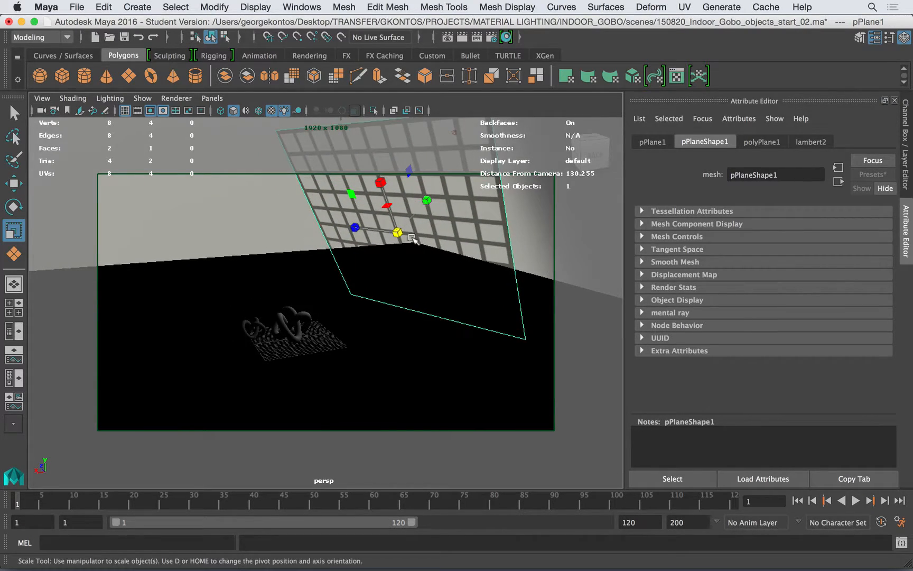
alt+right_drag(328, 272, 359, 269)
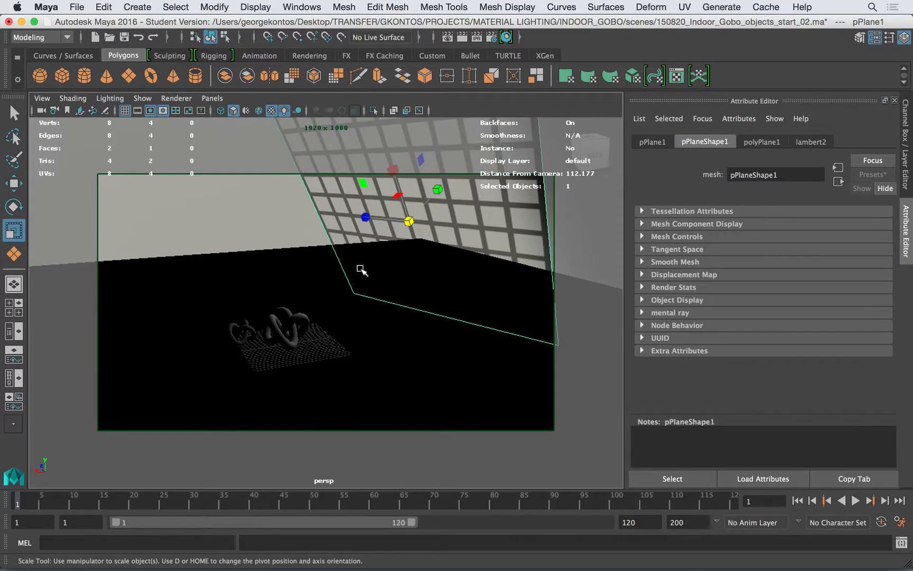
click(668, 286)
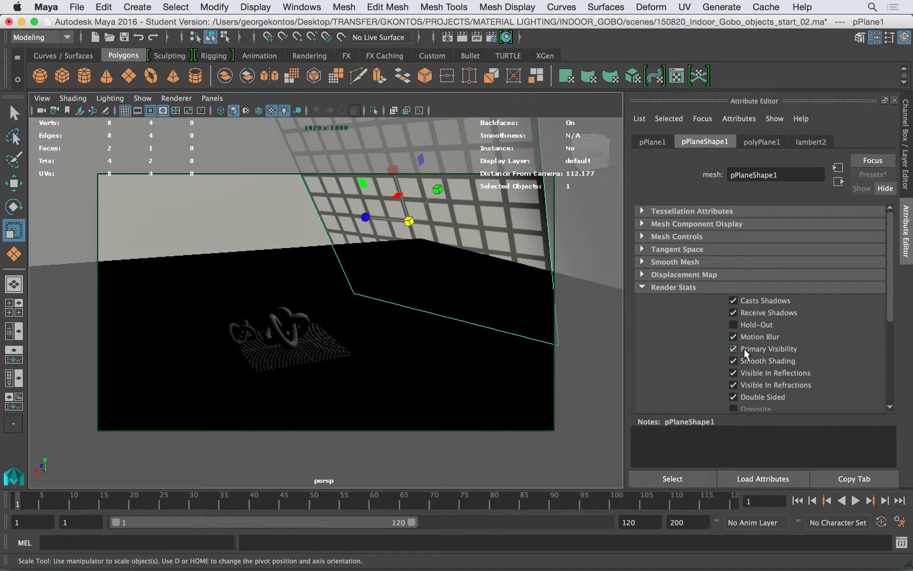
Restore the cameraView1 bookmark and re-render the scene with mental ray, closing the rendered image when done
scroll(330, 319, up, 5)
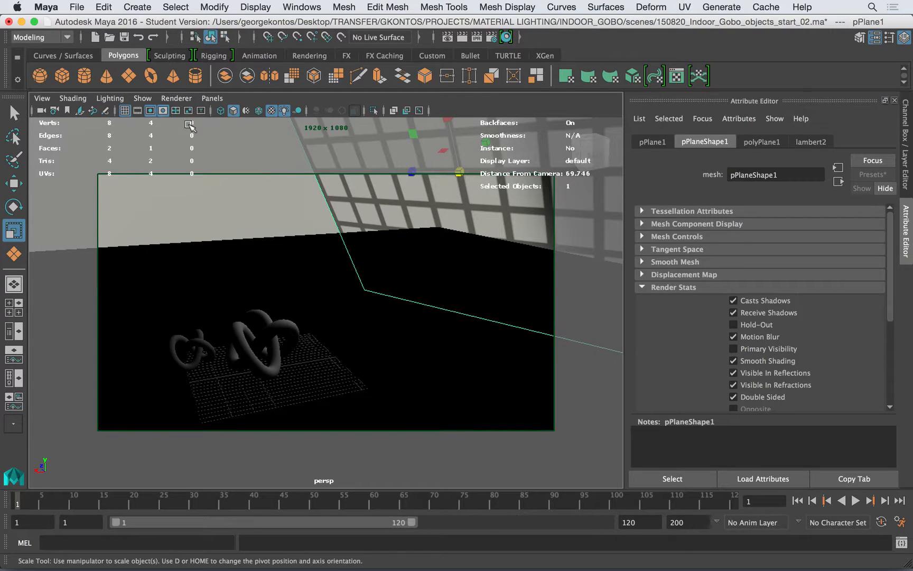
click(41, 98)
mouse_move(82, 275)
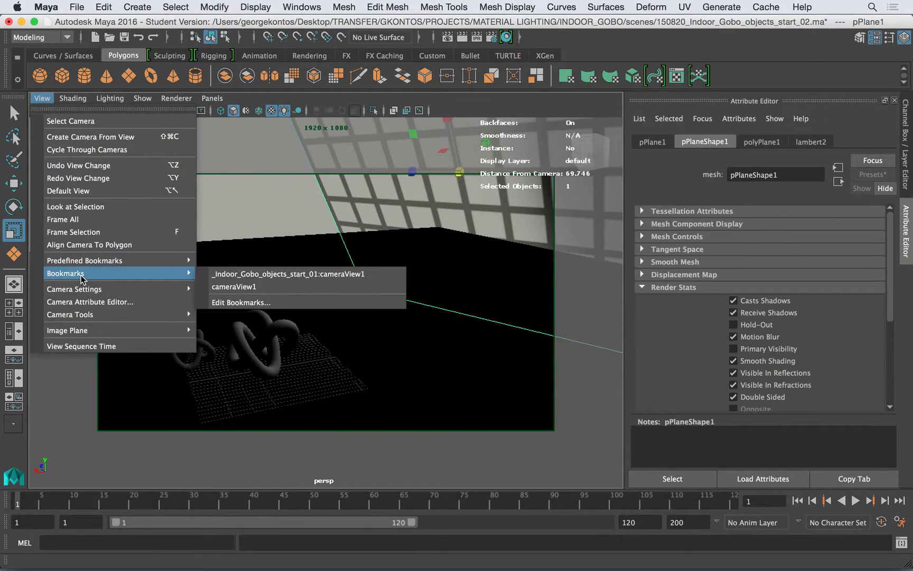
click(232, 286)
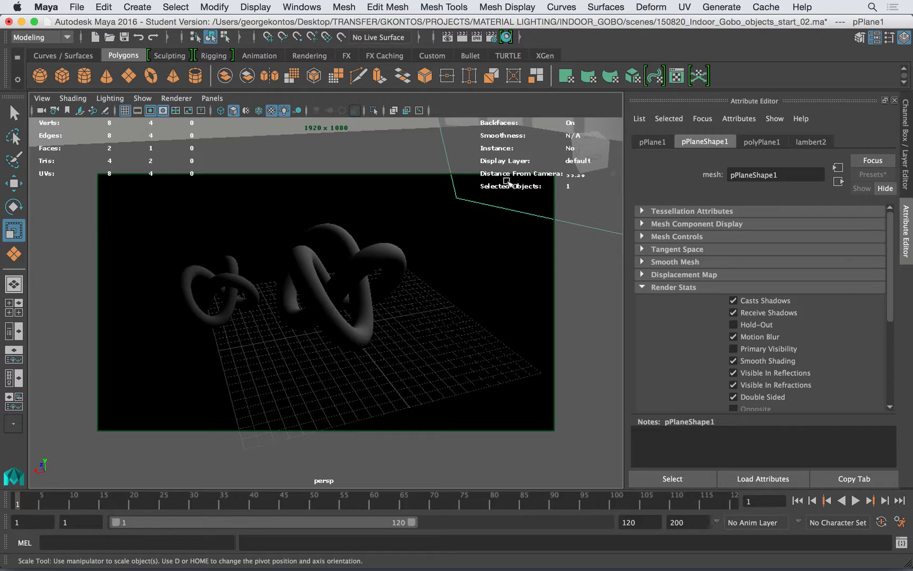
click(447, 37)
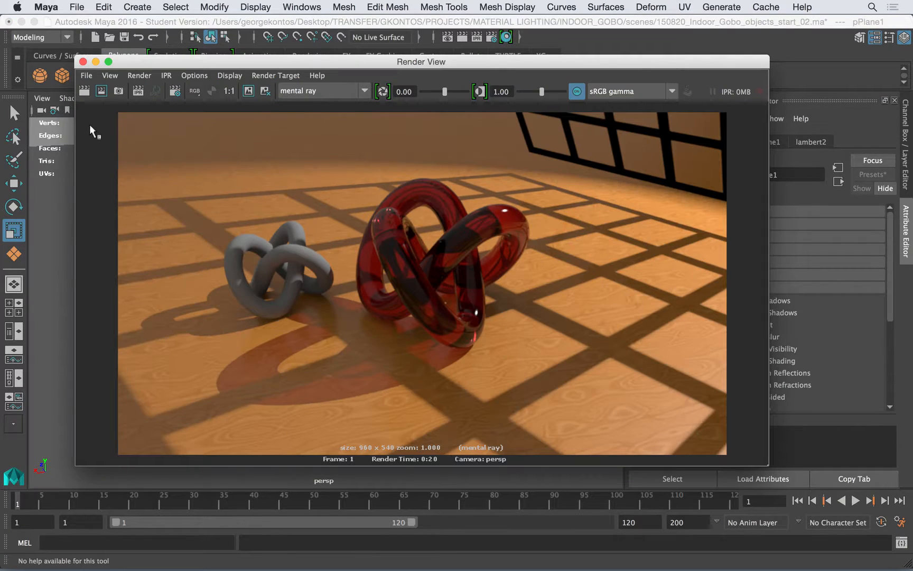
click(85, 92)
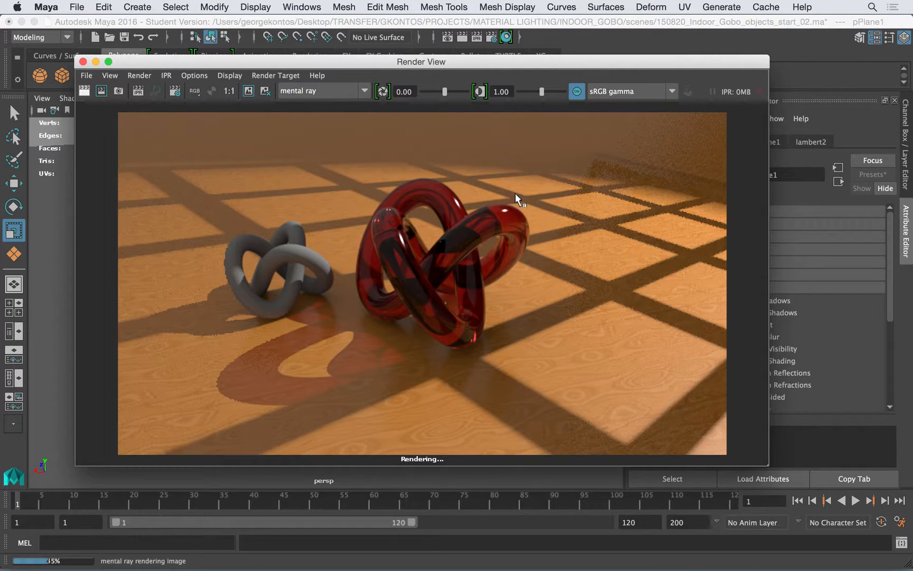
click(83, 62)
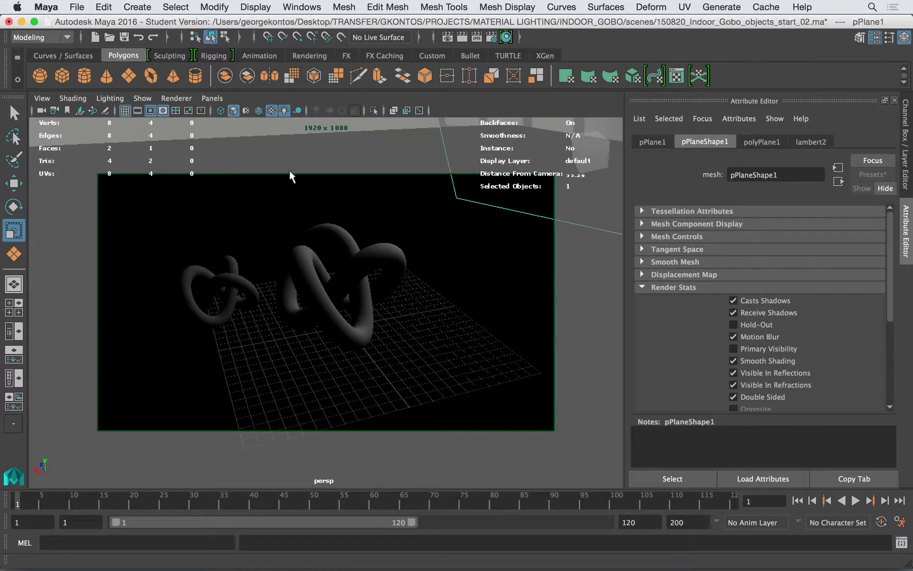
Assign a new mental ray mia_material_x to the smaller torus knot, saving the scene before choosing the material
click(235, 283)
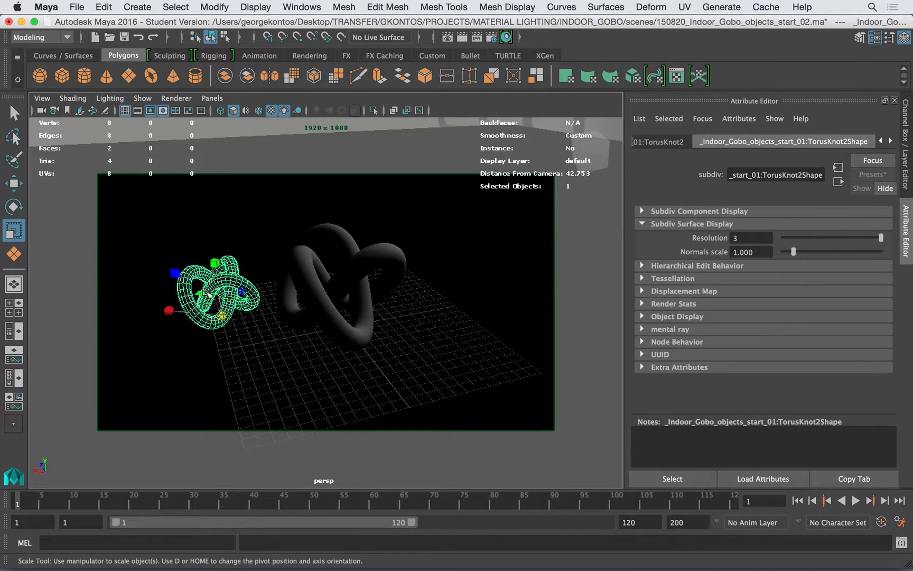
right_click(237, 285)
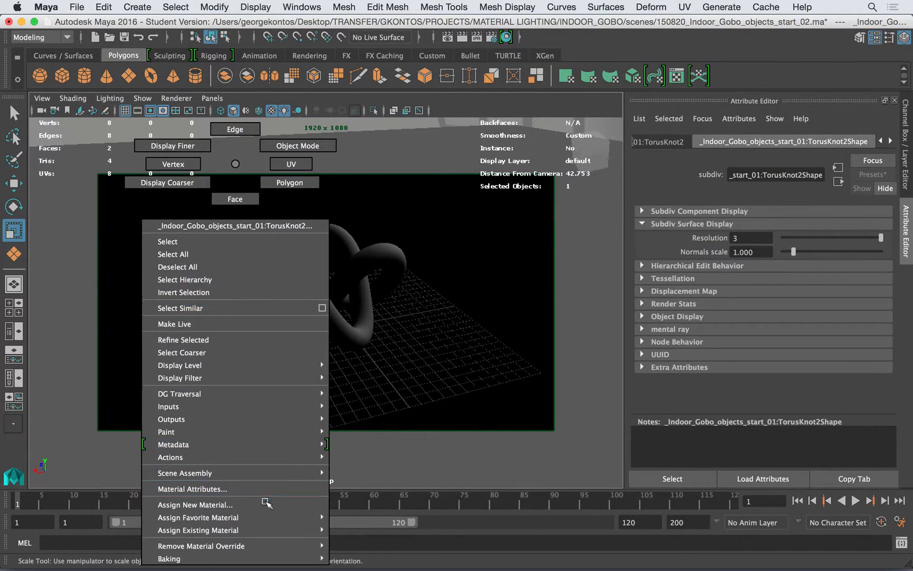
click(267, 503)
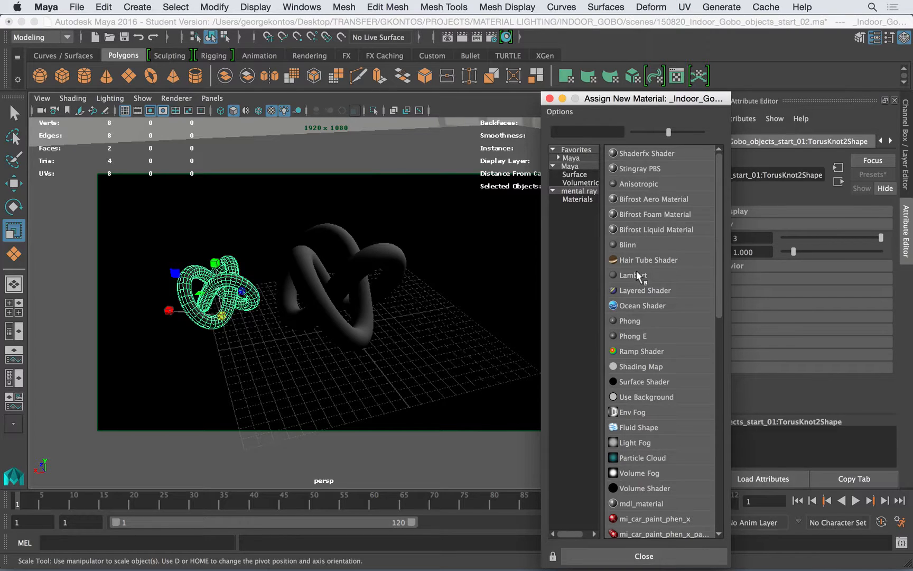
key(super+s)
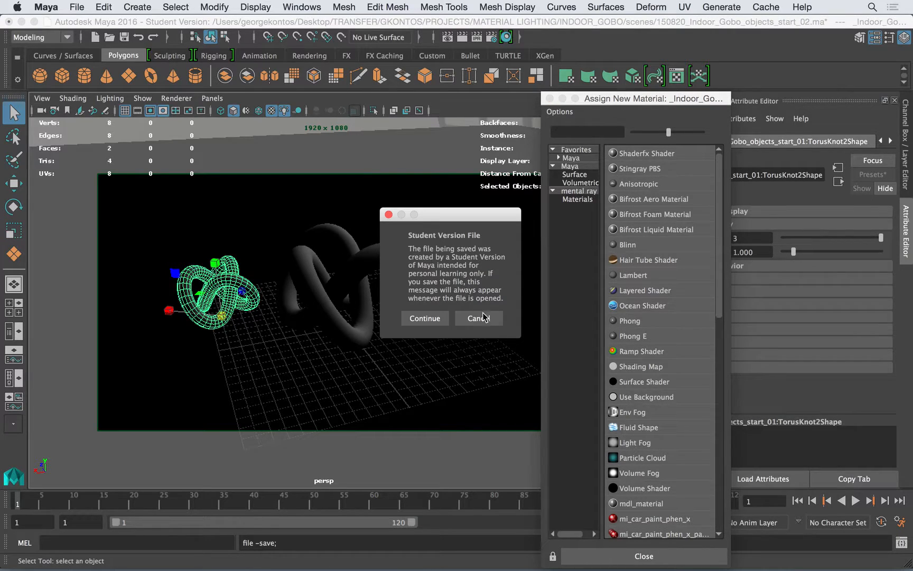
key(Return)
click(579, 196)
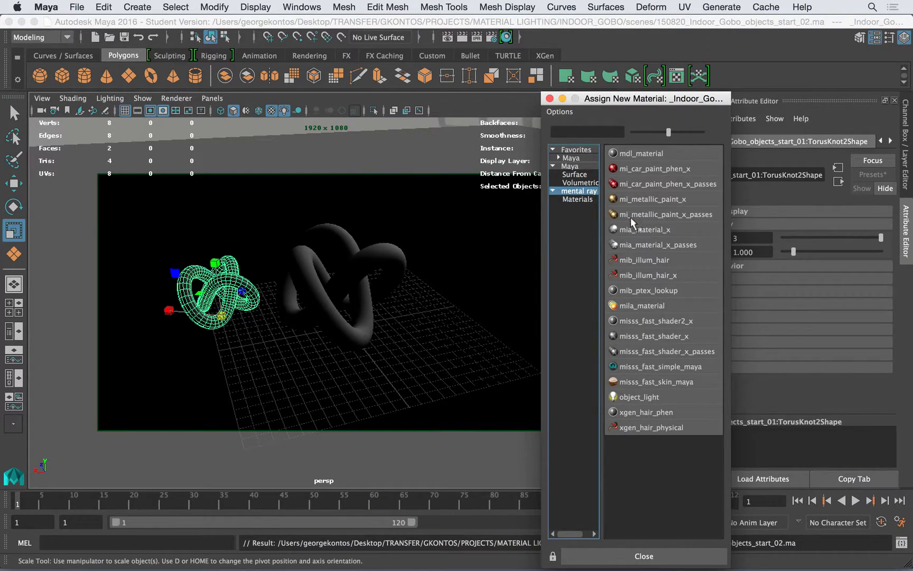
click(631, 233)
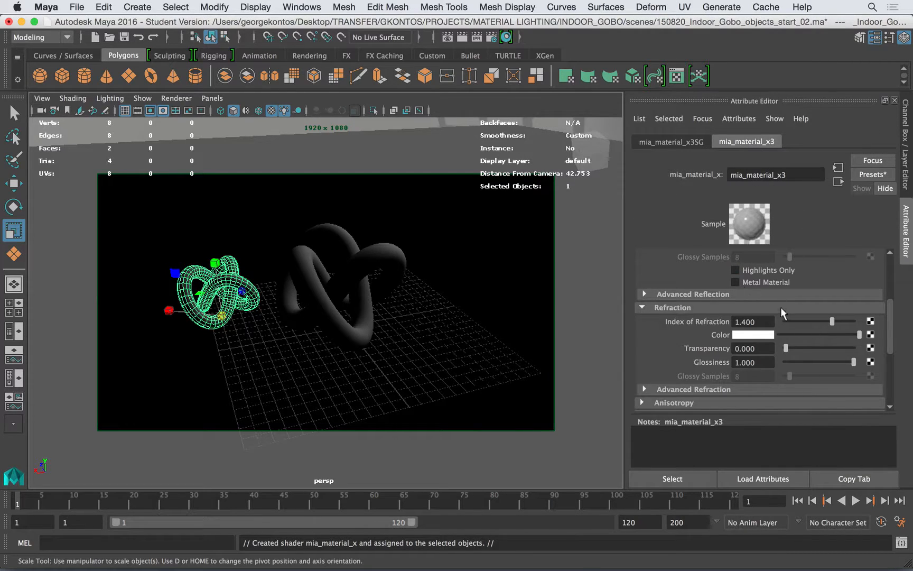
Apply the Chrome preset to the smaller knot's material and set its diffuse color to green
click(873, 174)
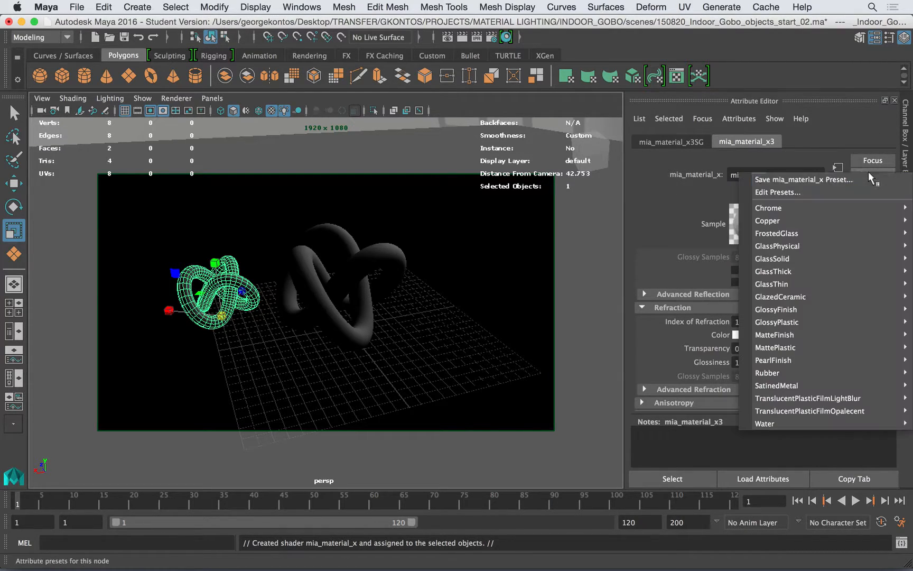
mouse_move(799, 241)
click(646, 209)
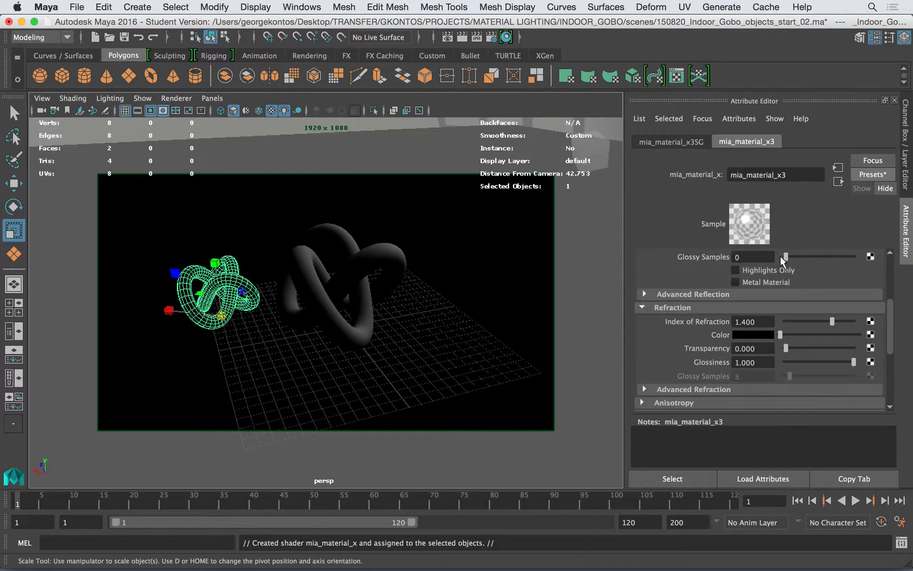
click(891, 268)
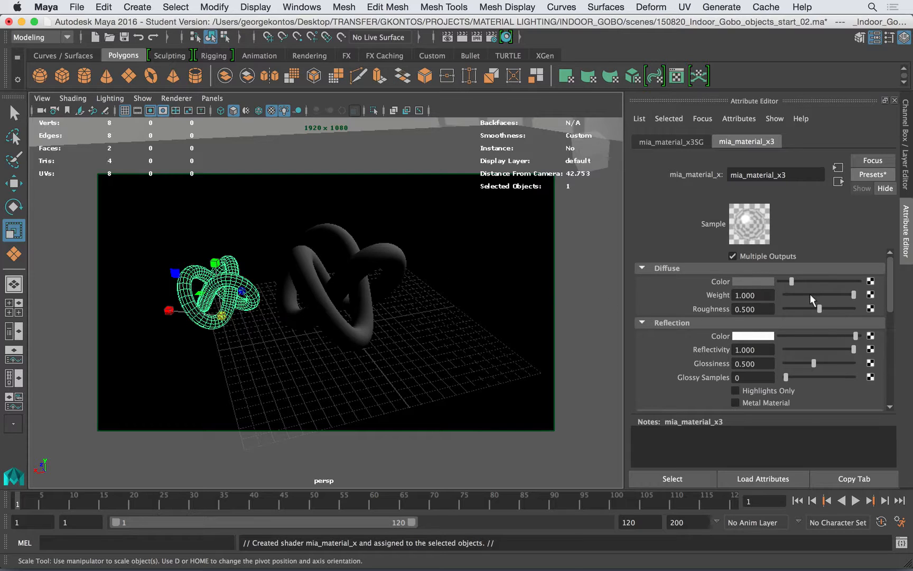
click(756, 282)
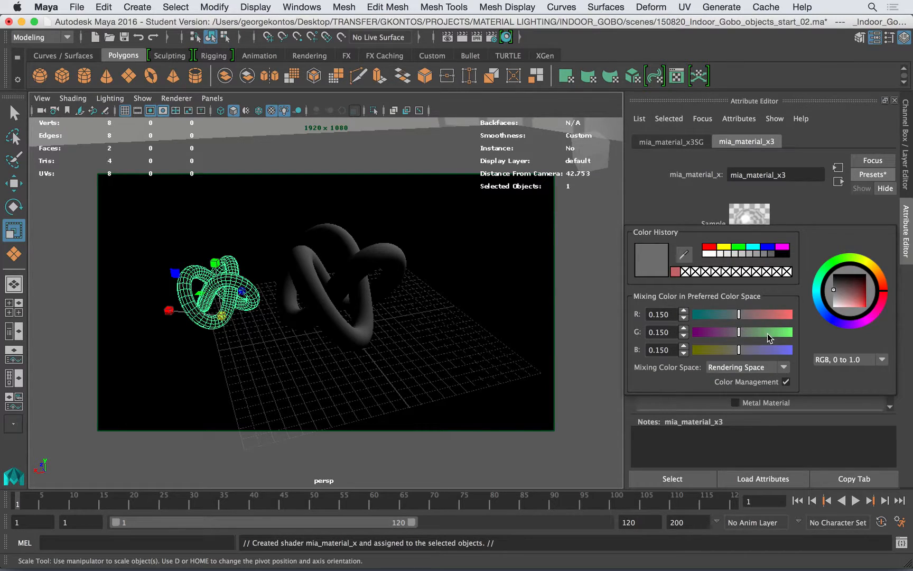
drag(772, 332, 780, 334)
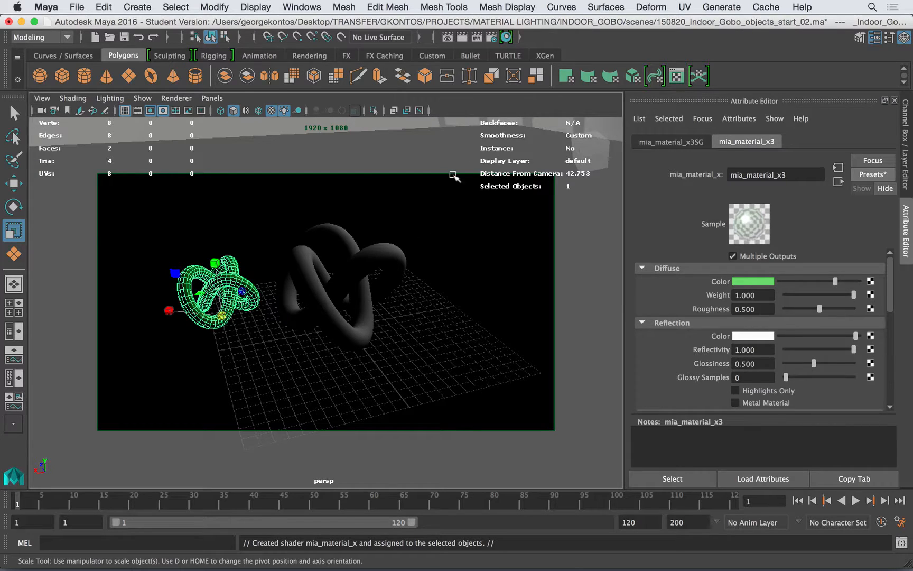
Review the Color Management options in the common render settings, leaving them as they are
click(496, 37)
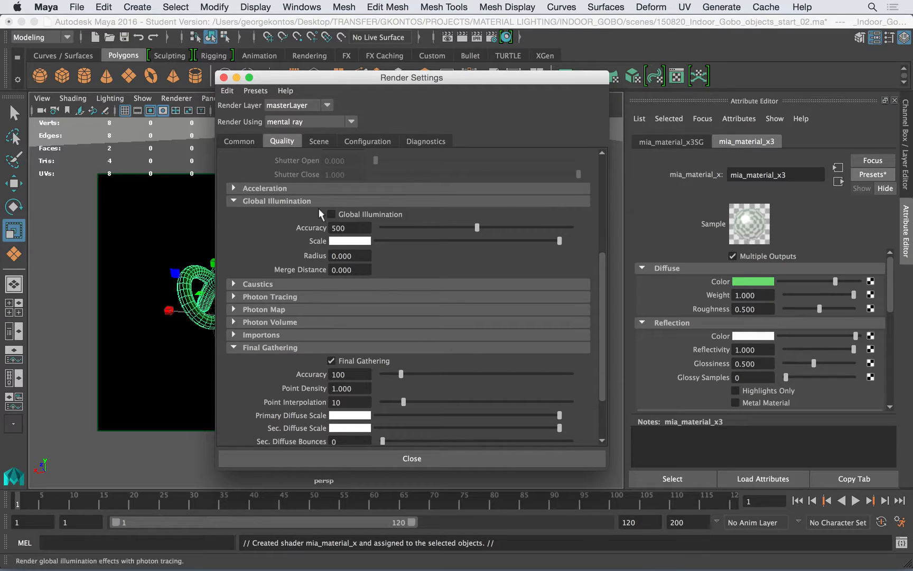
click(235, 141)
click(265, 196)
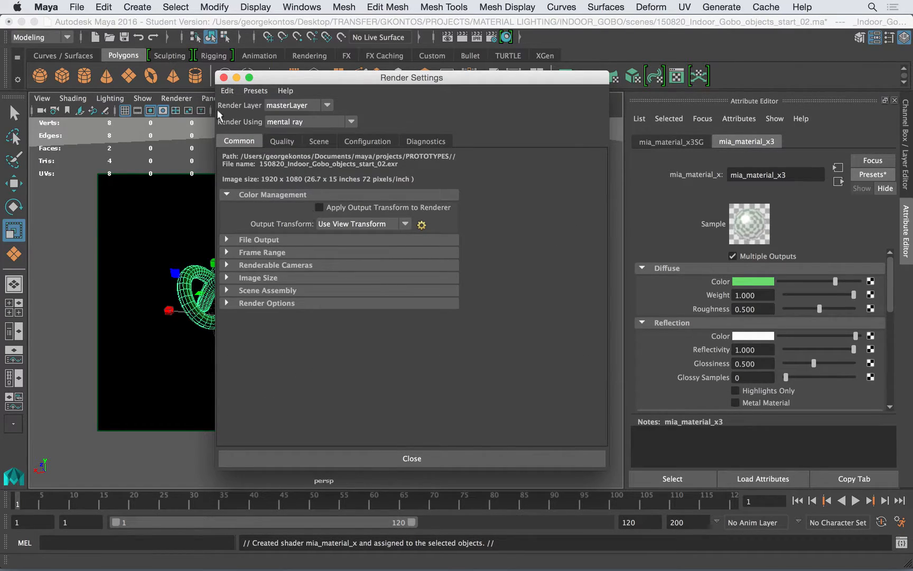
click(224, 77)
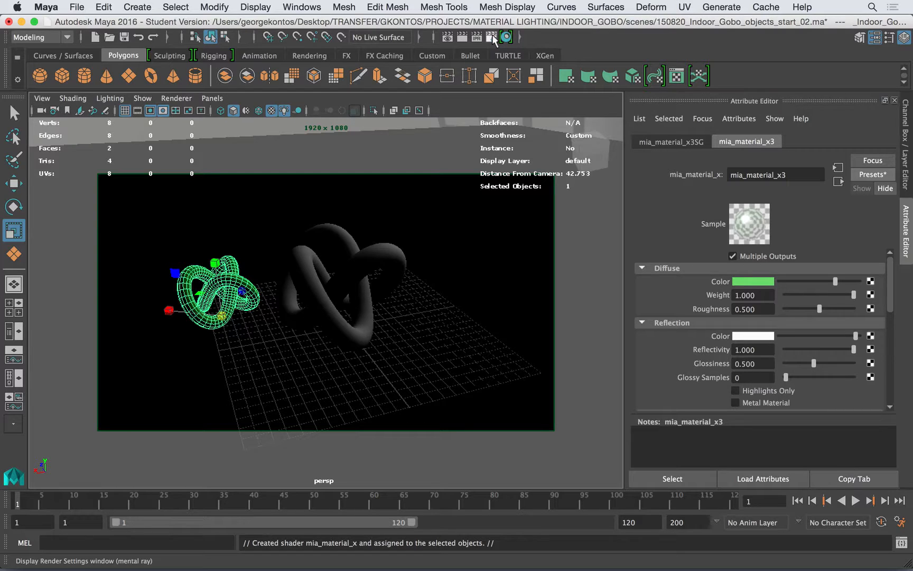
Set the test resolution to 25% (480x270) and re-render the scene
click(447, 38)
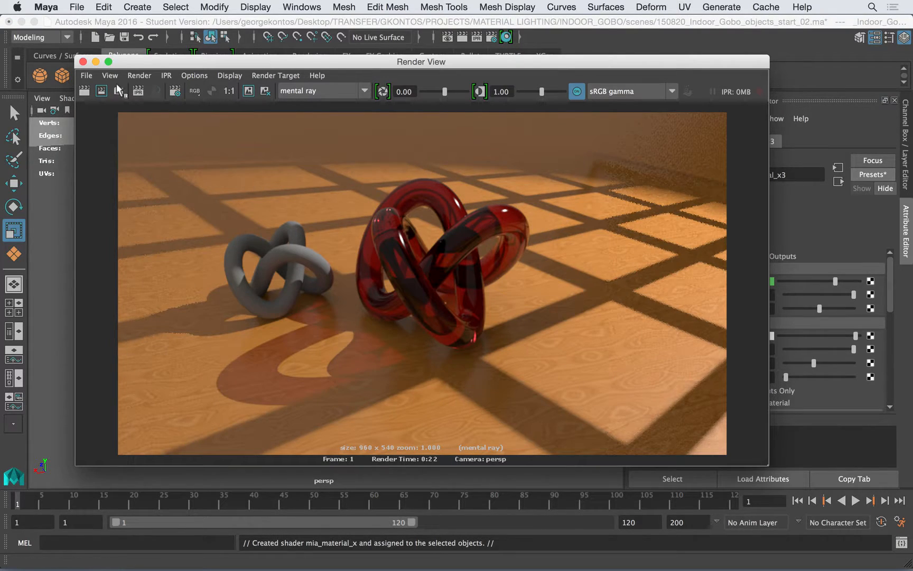
click(229, 75)
mouse_move(194, 75)
mouse_move(203, 127)
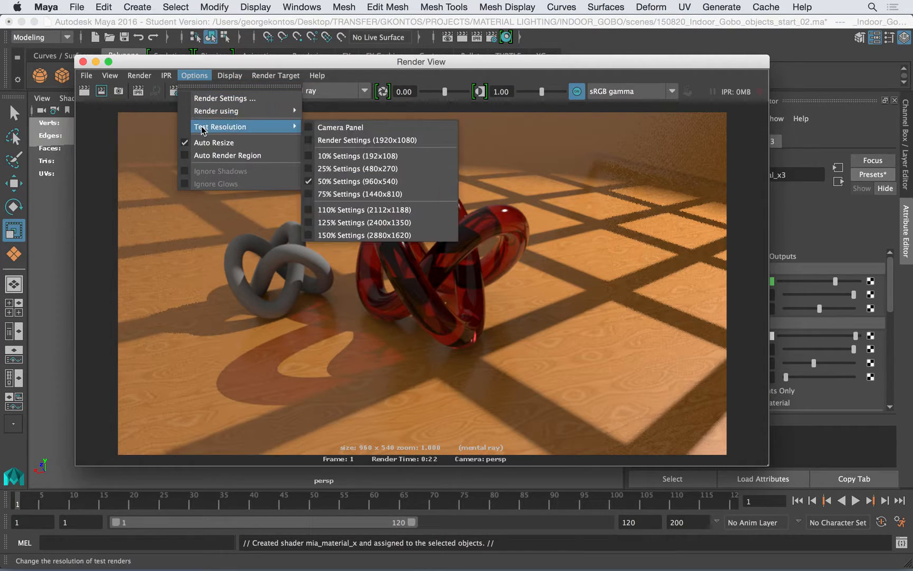
click(319, 168)
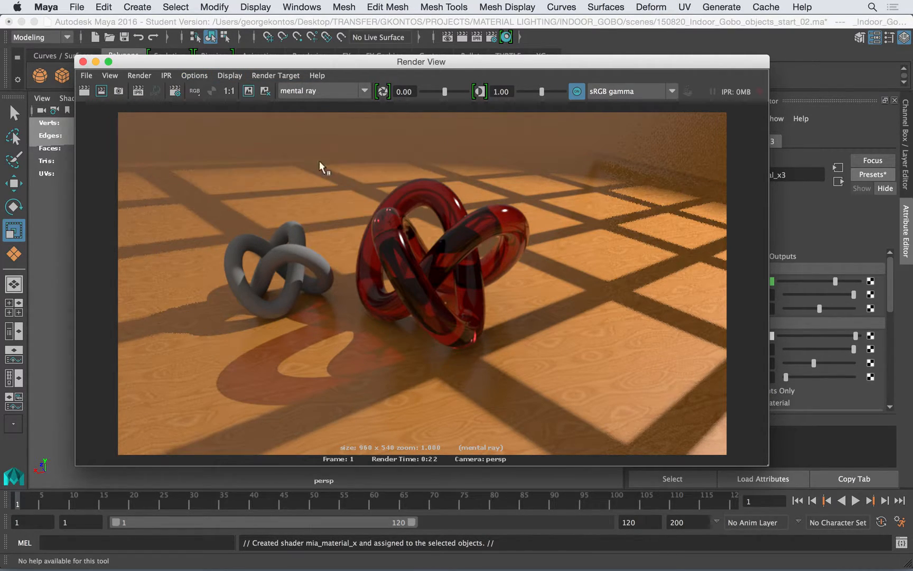
click(85, 93)
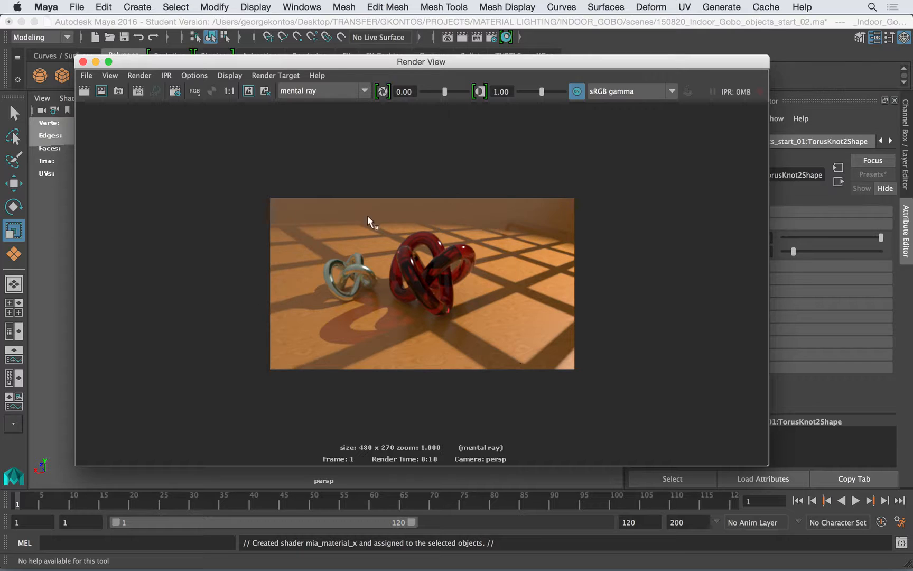
Arrange the render and settings windows side by side, and apply the output transform to the renderer as sRGB gamma
drag(770, 466, 455, 348)
drag(403, 62, 363, 134)
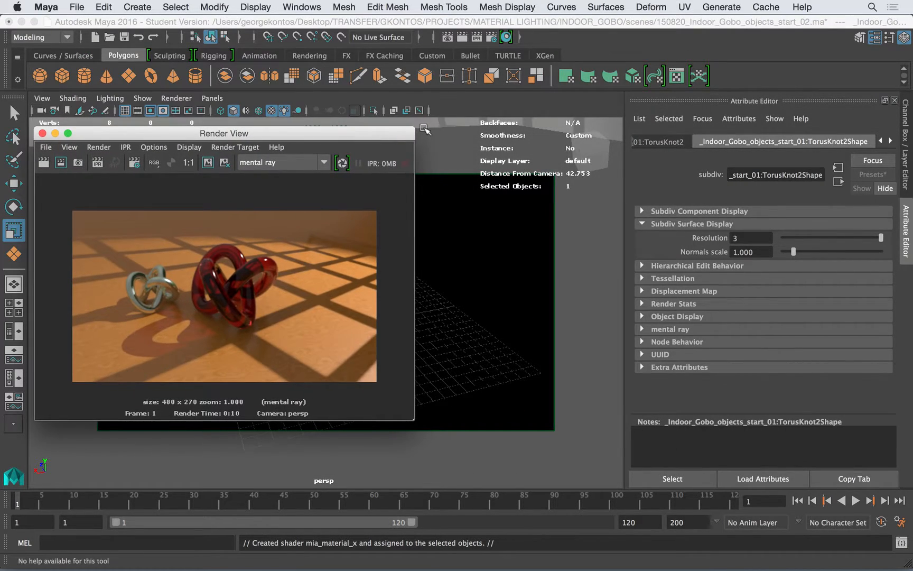
click(491, 37)
drag(418, 75, 644, 90)
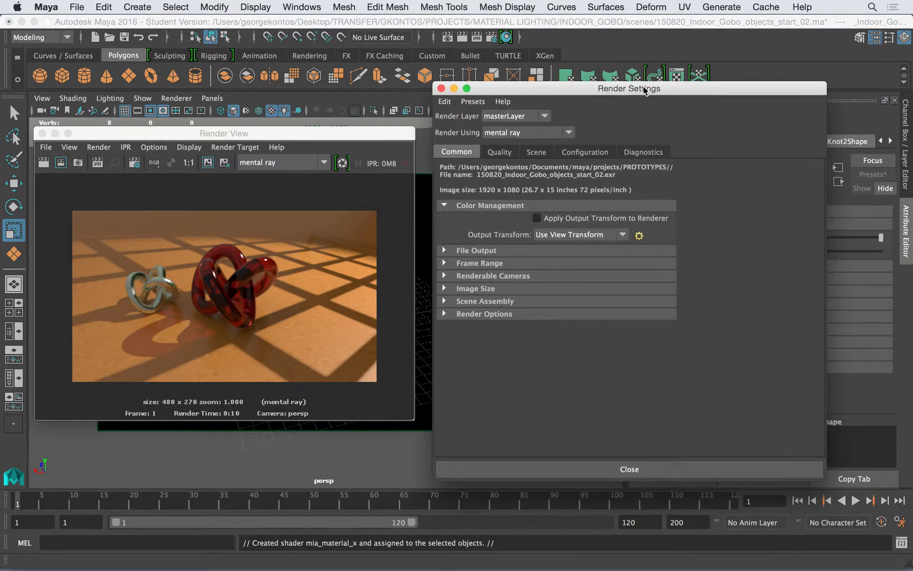
click(590, 216)
click(599, 238)
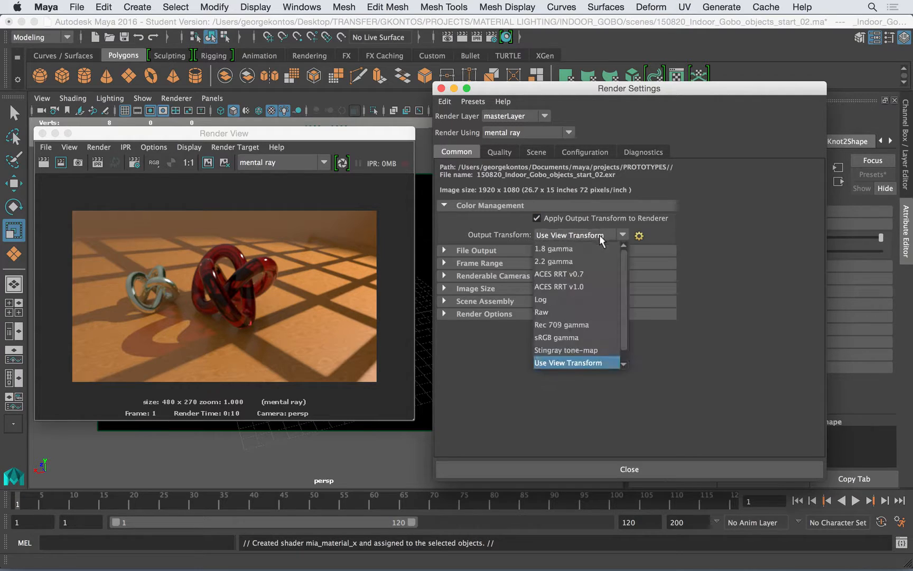
click(557, 337)
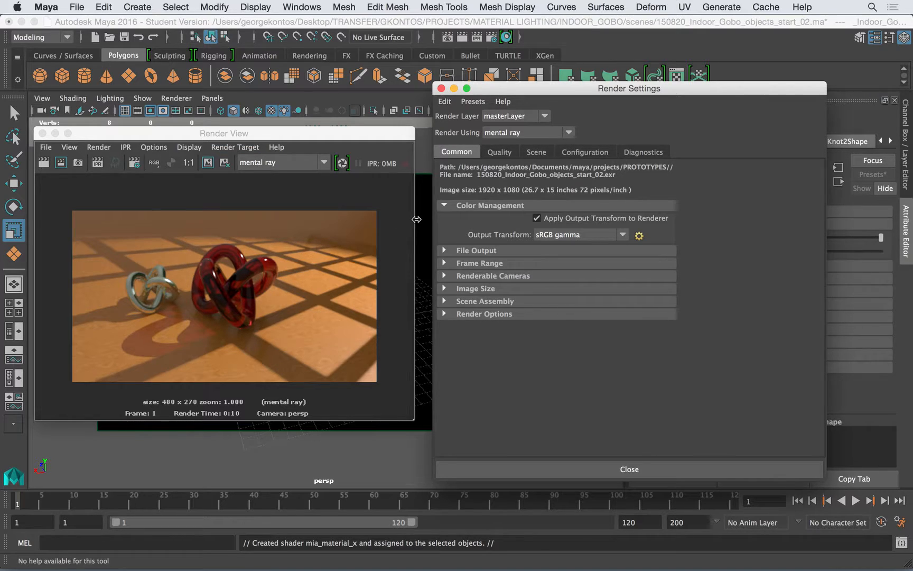
Widen the render window, select sRGB gamma as its view transform, and re-render the scene
drag(416, 219, 714, 233)
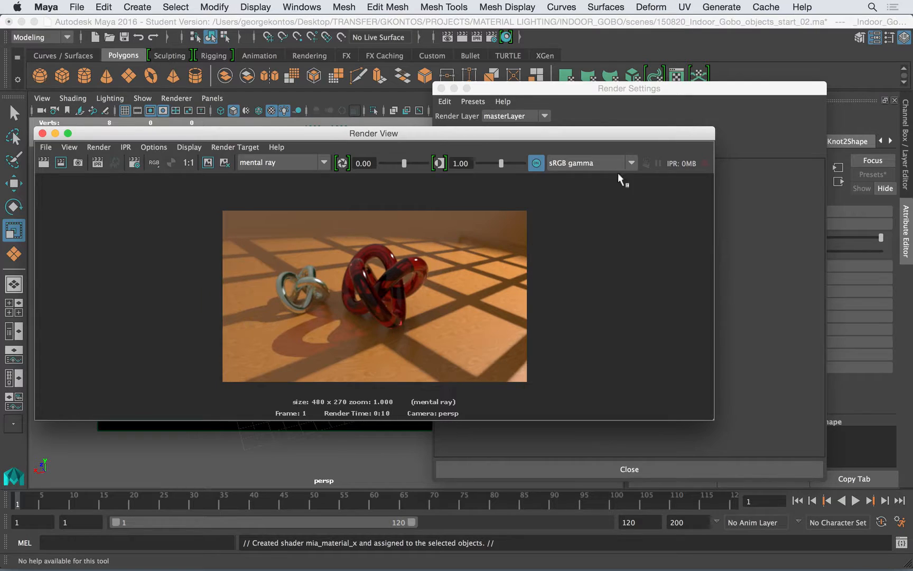
click(596, 163)
click(581, 265)
click(44, 162)
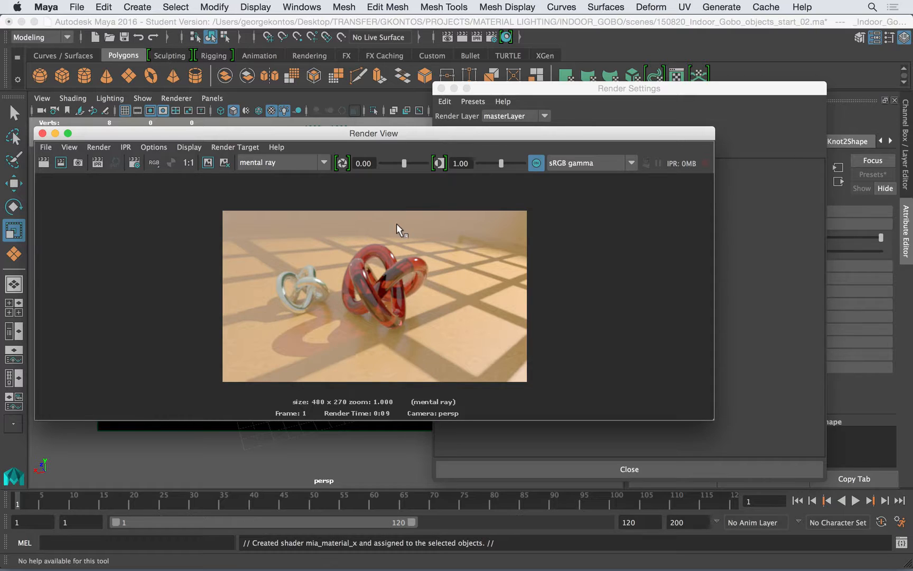
Compare the render under the Raw view transform, and return the view to sRGB gamma
click(570, 173)
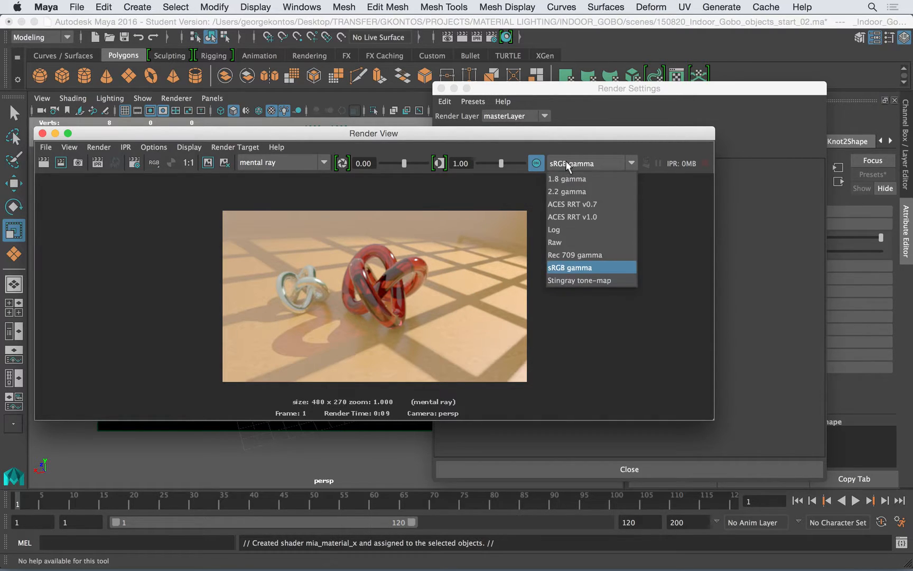
click(569, 241)
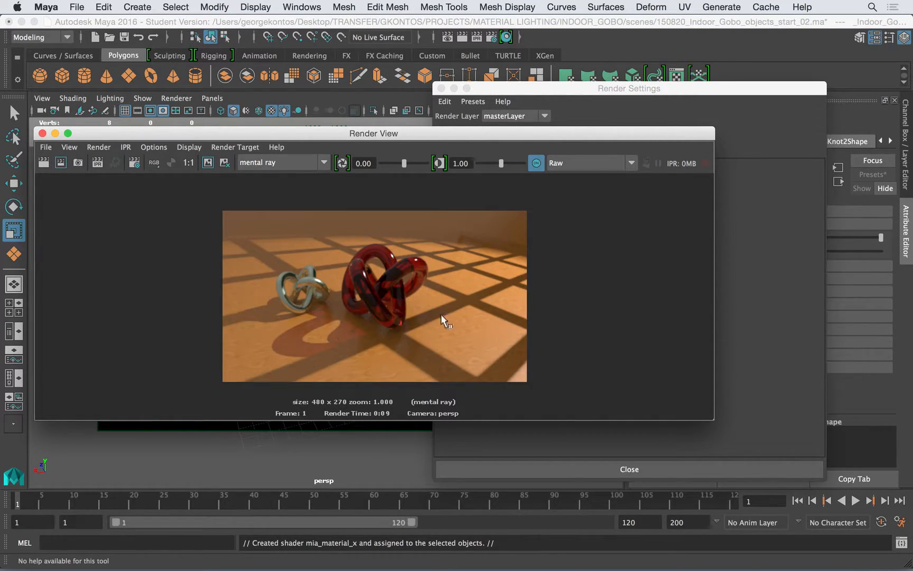
click(630, 162)
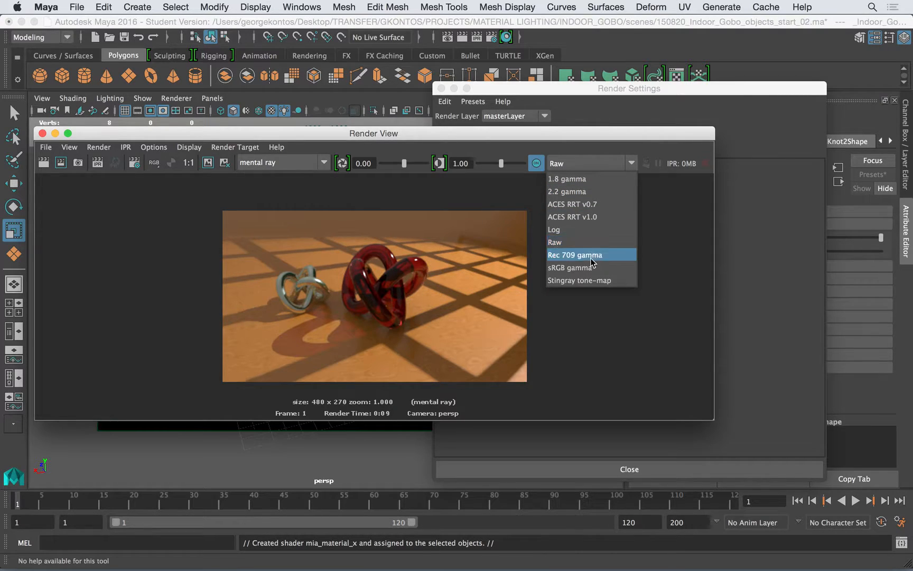
click(582, 267)
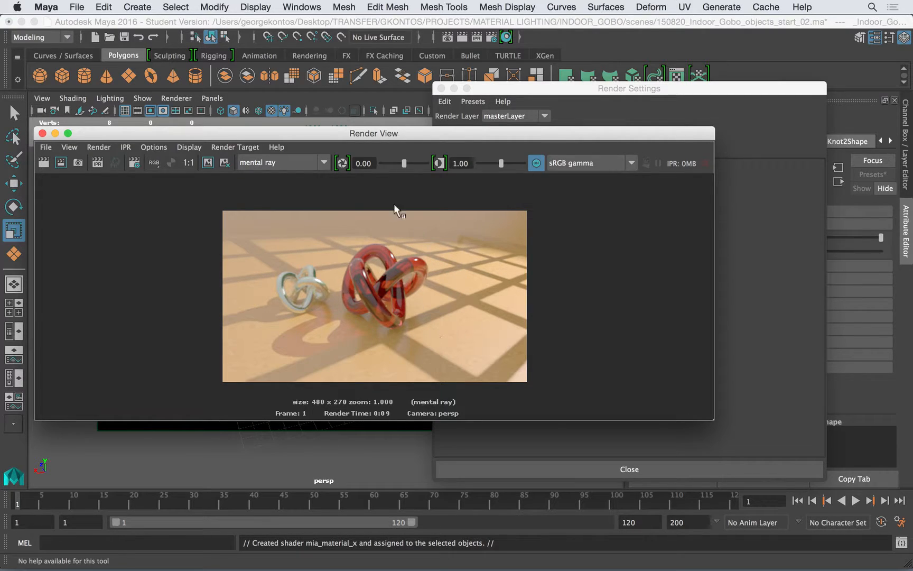
Move the render window clear and save the rendered image to the Desktop as a PSD named test
drag(437, 133, 435, 76)
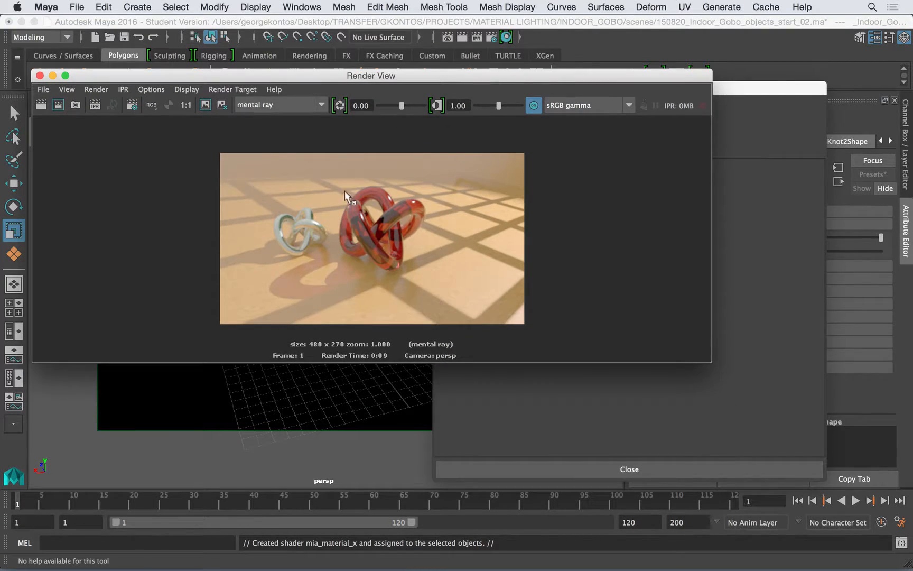
click(44, 89)
click(50, 124)
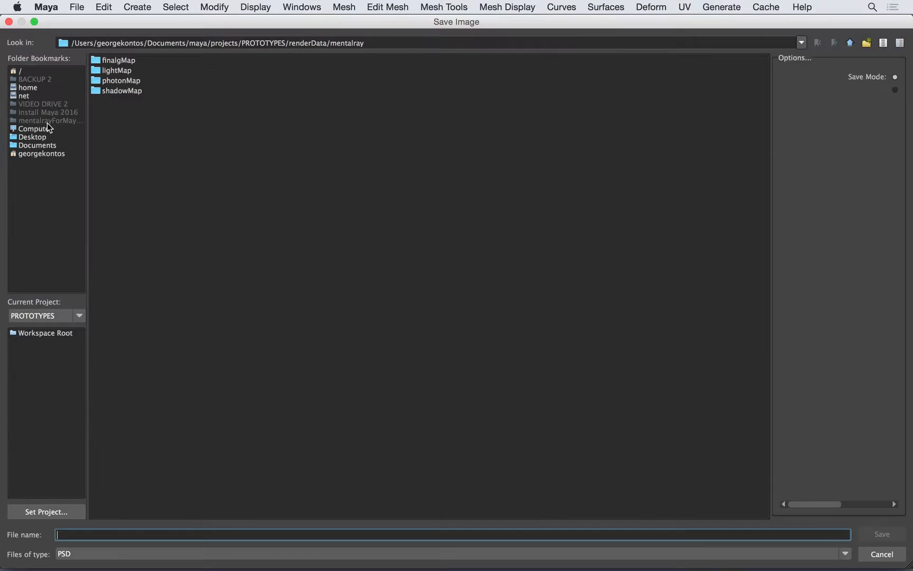
click(37, 138)
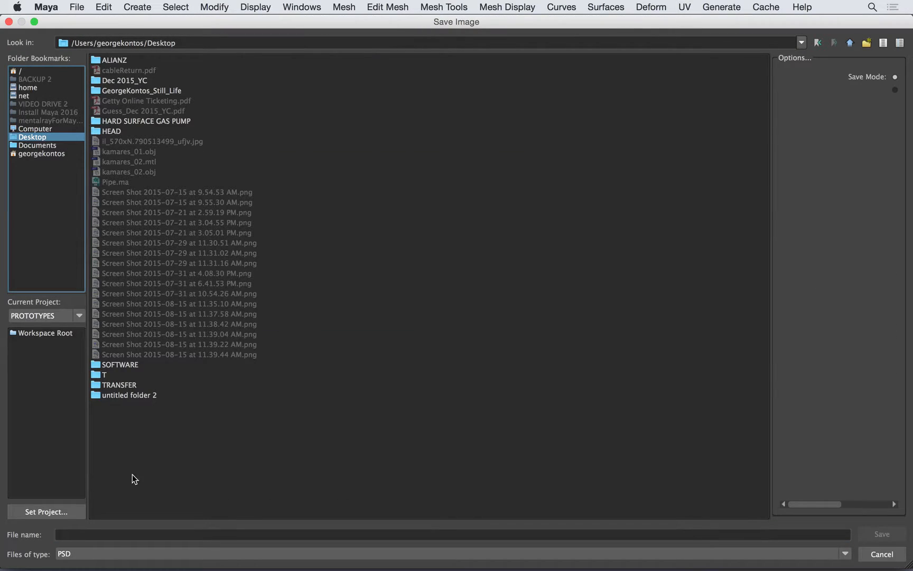
click(83, 535)
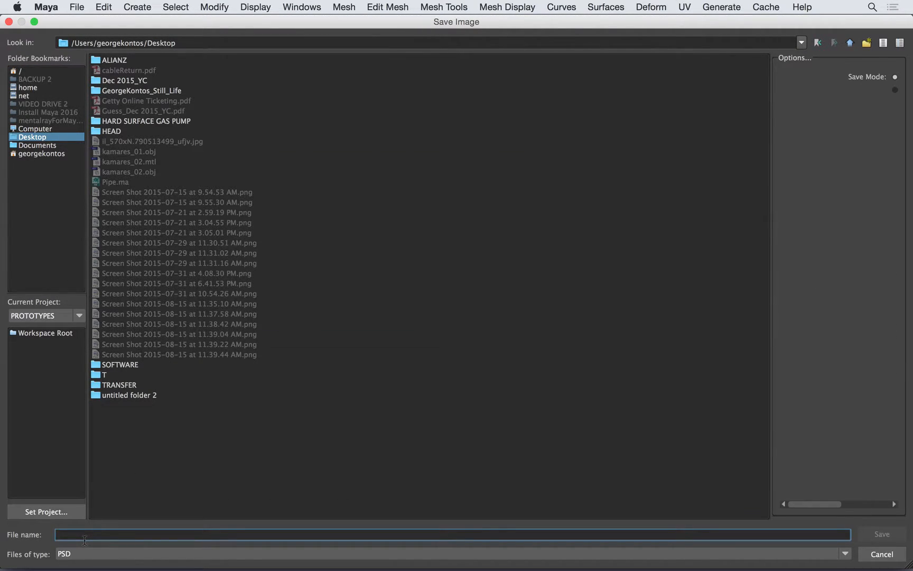
text(test)
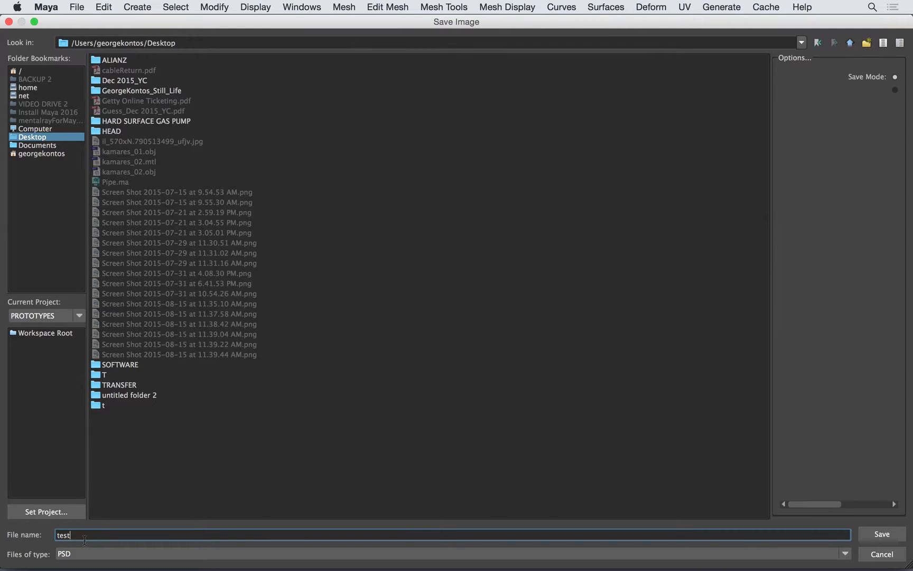
key(Return)
Switch to Photoshop and open test.psd from the Desktop
key(super+Tab)
key(super+Tab)
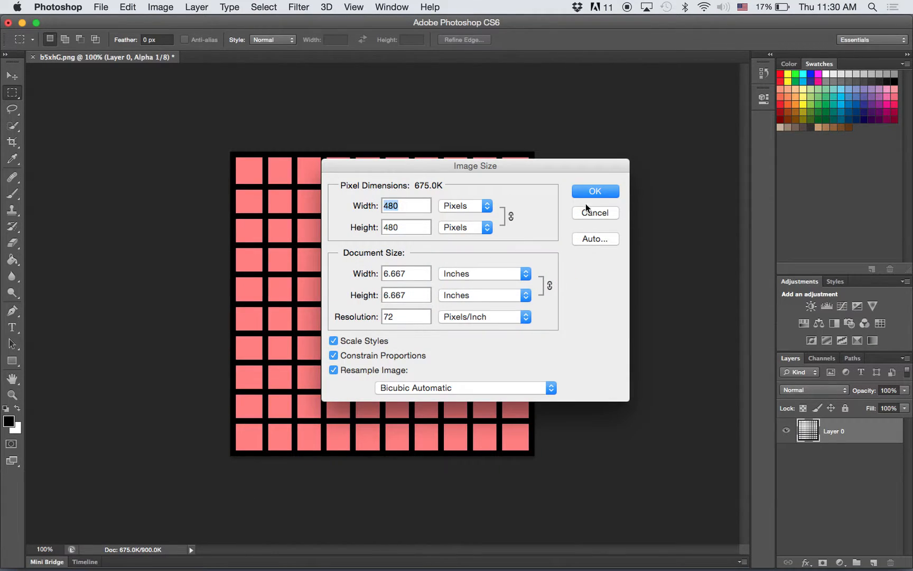
click(602, 213)
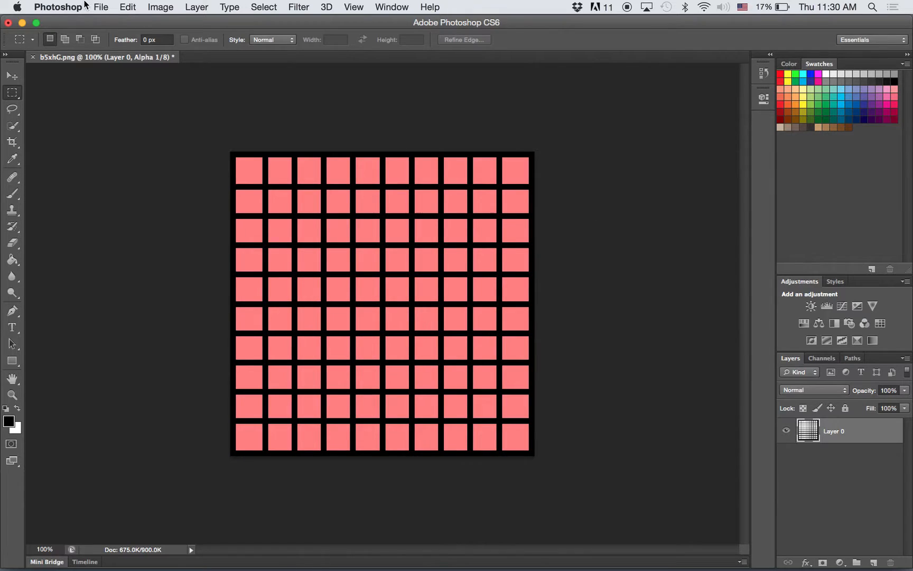
click(102, 5)
click(110, 34)
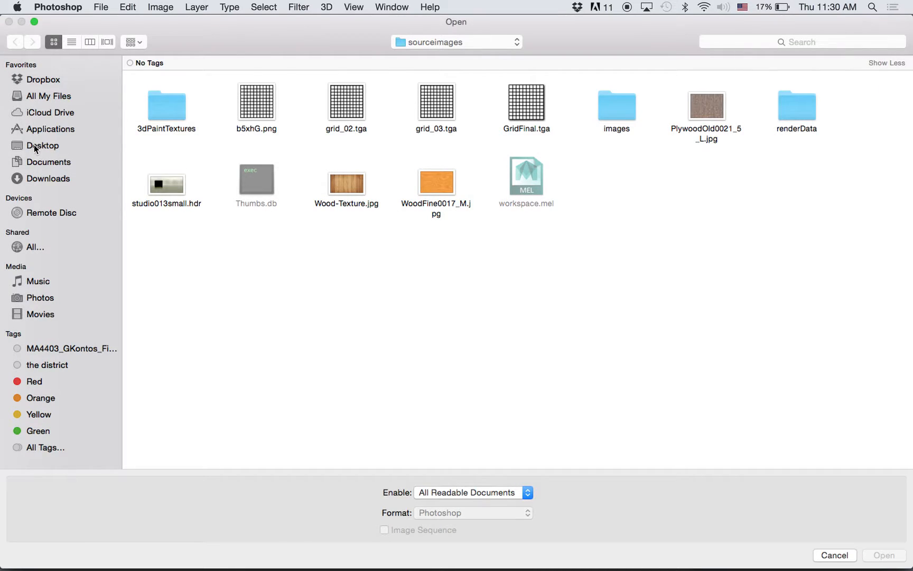
click(35, 147)
click(89, 41)
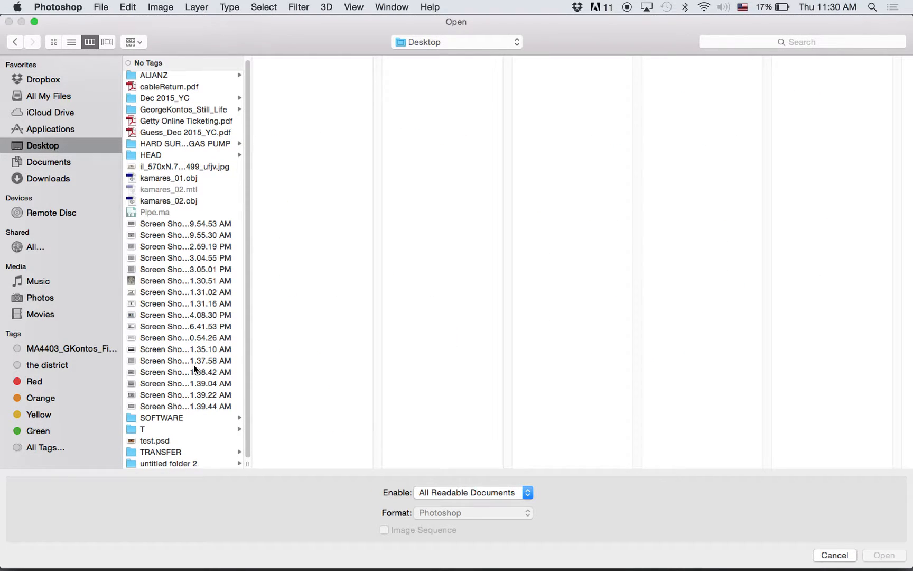
double_click(178, 444)
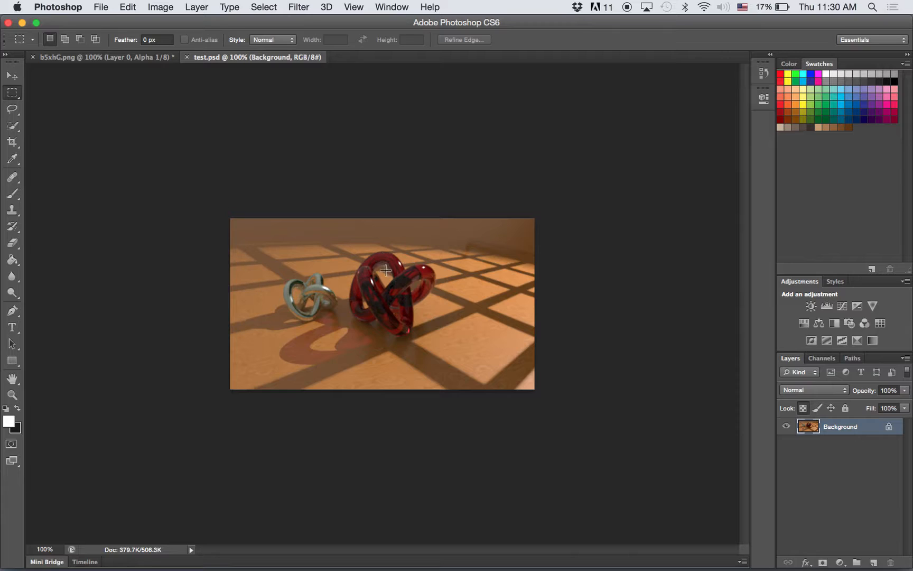
Compare the saved image in Photoshop with the sRGB gamma render in Maya, ending in Maya
key(super+Tab)
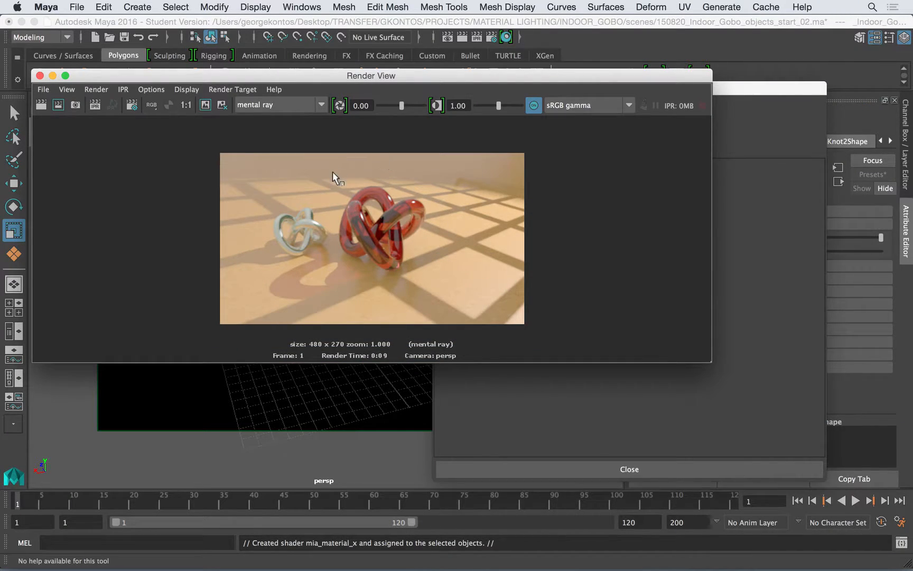
key(super+Tab)
key(super+Tab)
key(super+Tab)
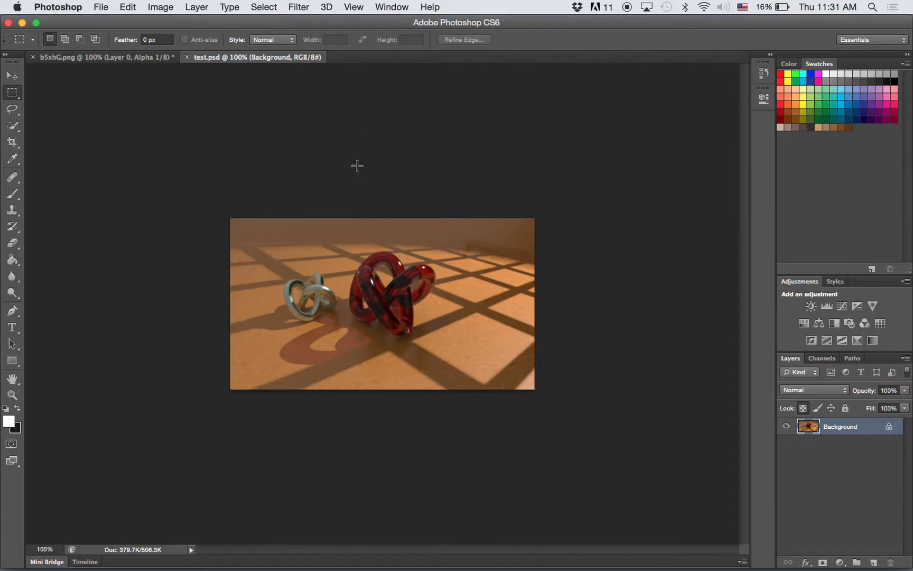
key(super+Tab)
click(305, 259)
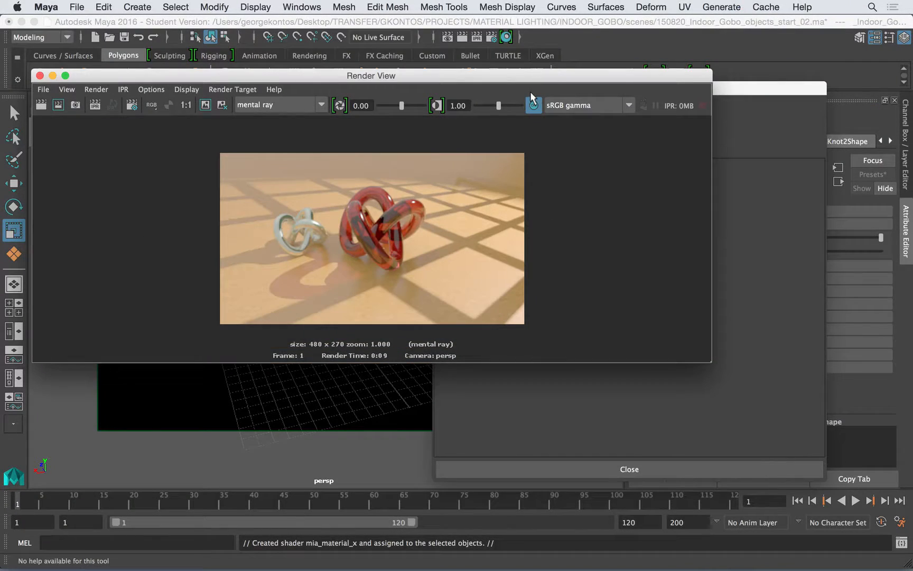
Review the choices for the render window's view transform and the render settings' output transform, keeping sRGB gamma for both
drag(583, 72, 593, 92)
click(593, 132)
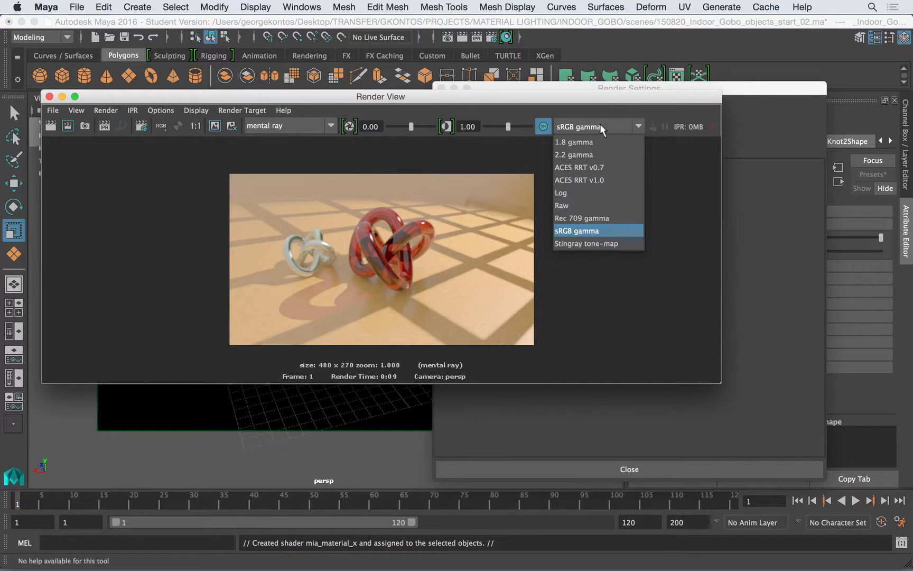
click(667, 184)
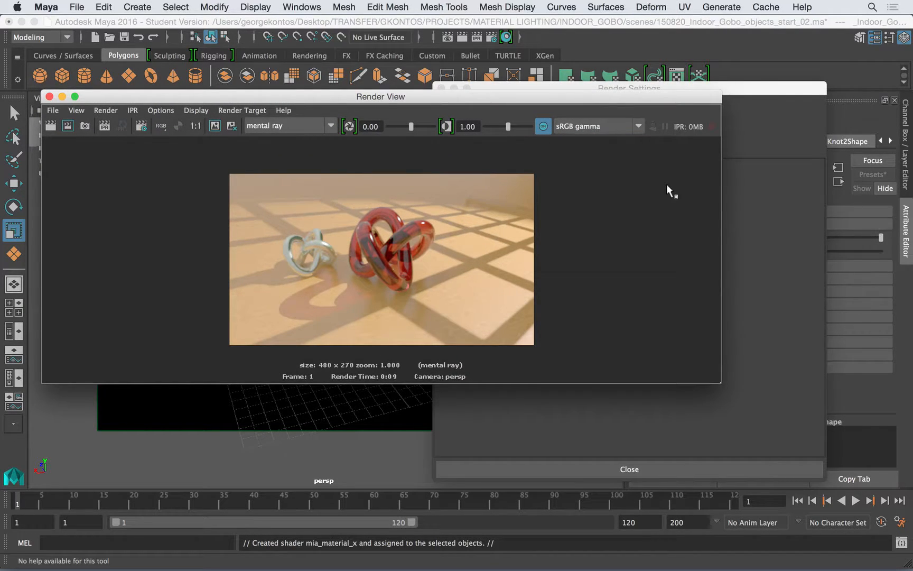
click(747, 114)
click(576, 234)
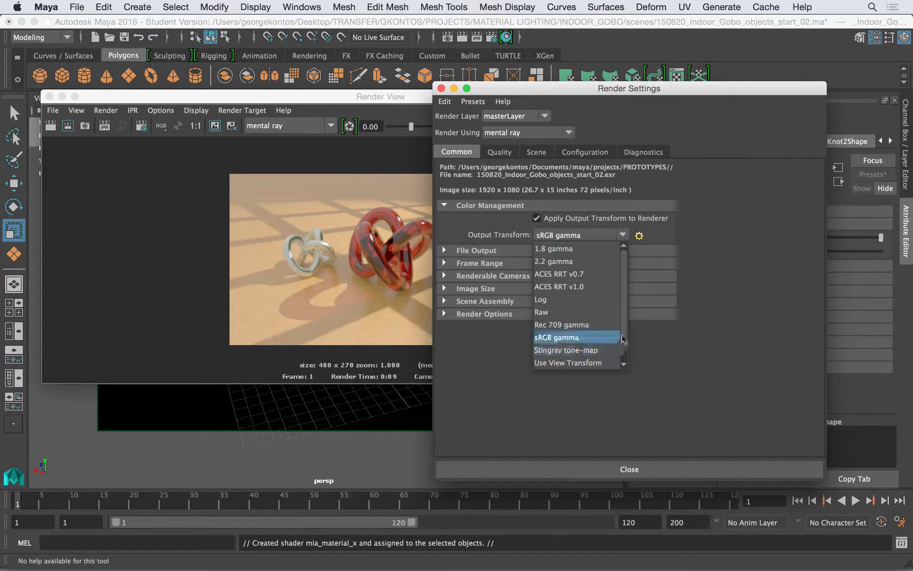
scroll(624, 340, down, 1)
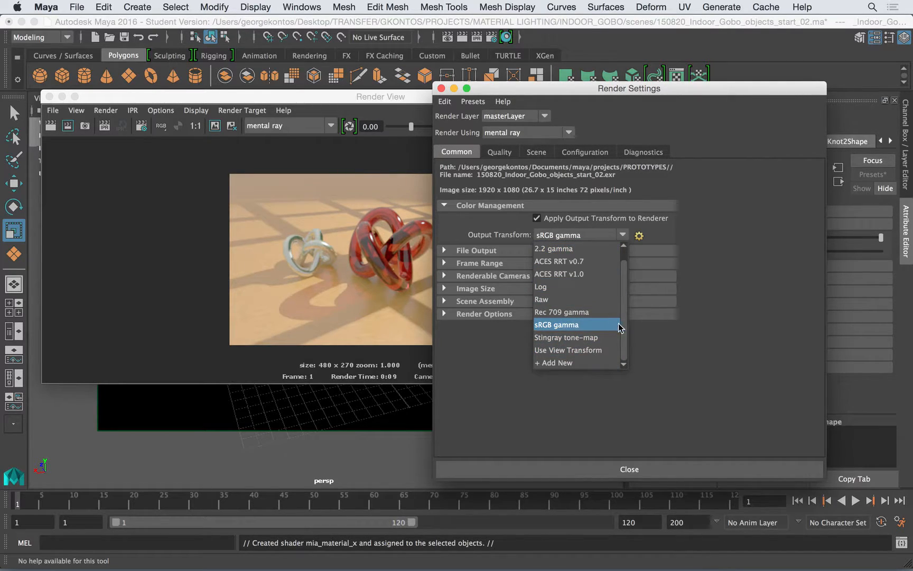
scroll(621, 301, up, 1)
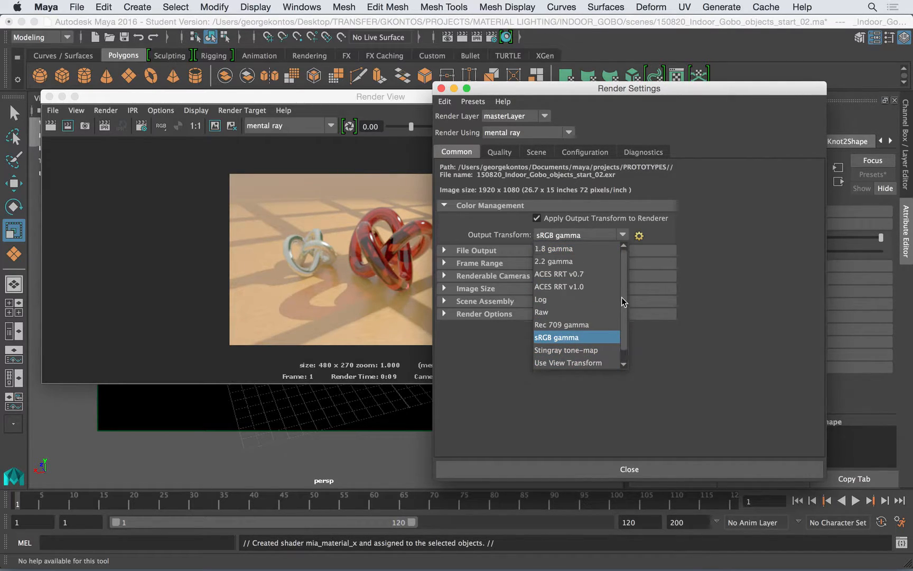
click(405, 264)
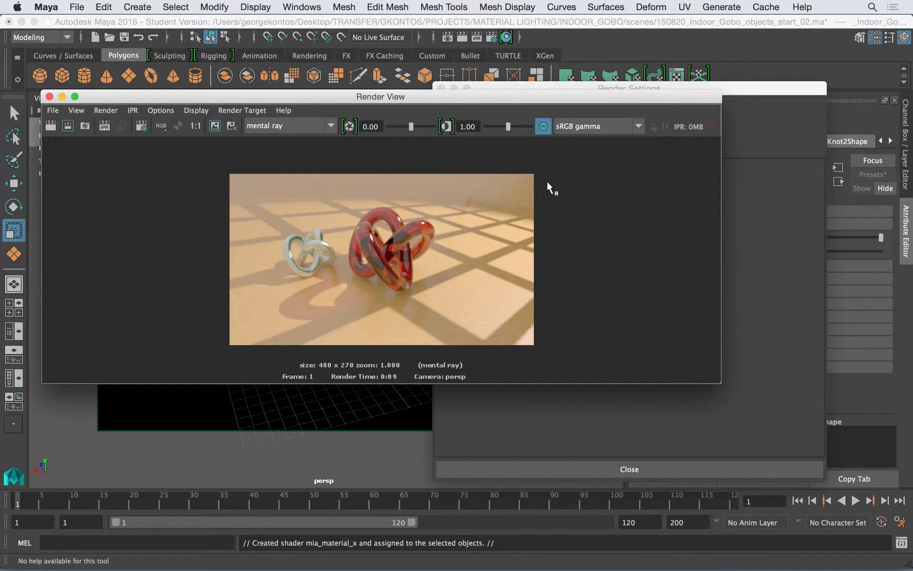
Preview the render with the Raw view transform again, and restore sRGB gamma
click(584, 125)
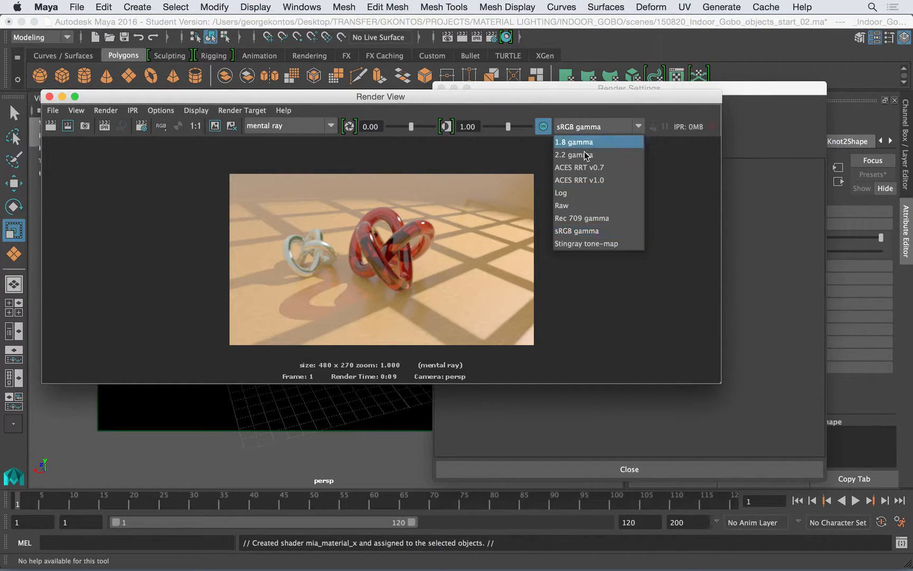
click(571, 206)
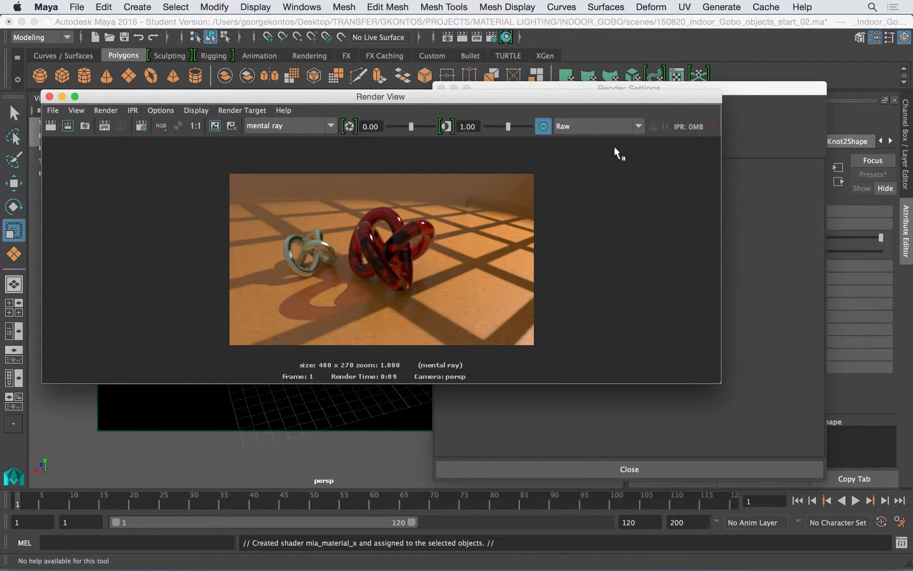
click(637, 126)
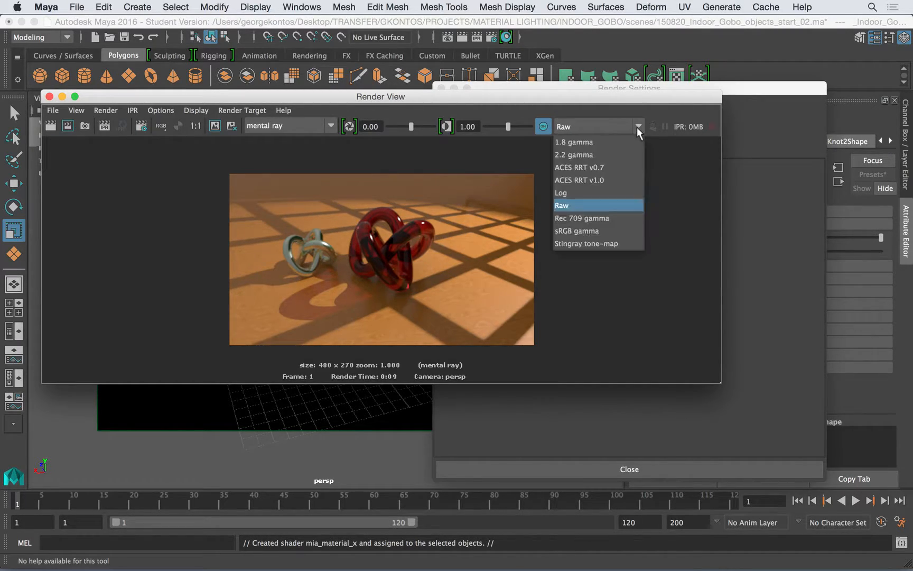
click(590, 231)
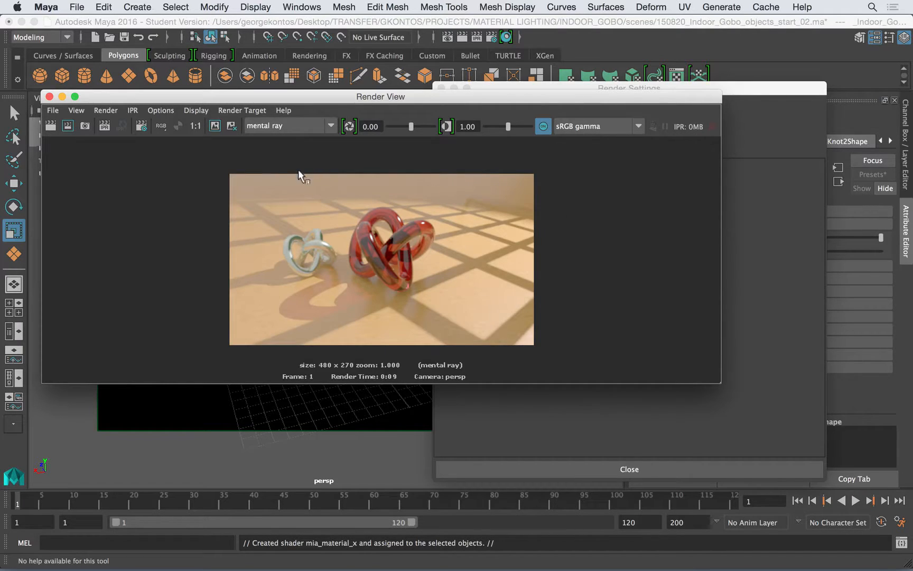
Close the render and render settings windows, and recheck test.psd in Photoshop before returning to Maya
click(50, 97)
click(440, 89)
scroll(391, 306, down, 5)
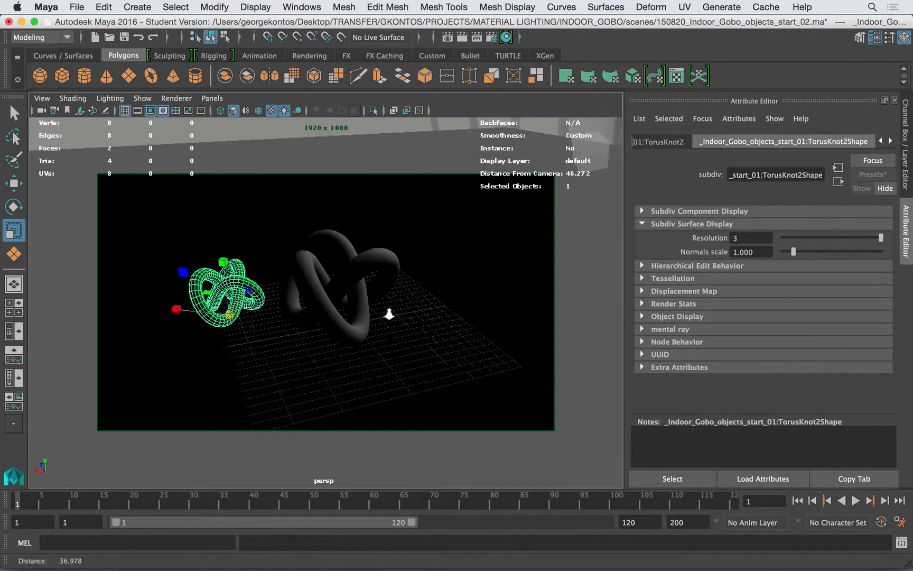
alt+drag(339, 290, 369, 263)
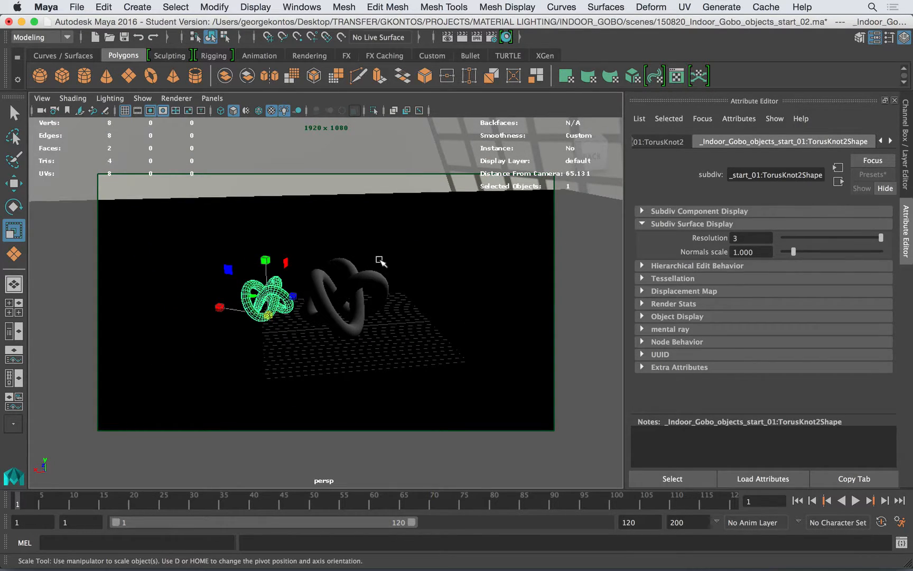
key(super+Tab)
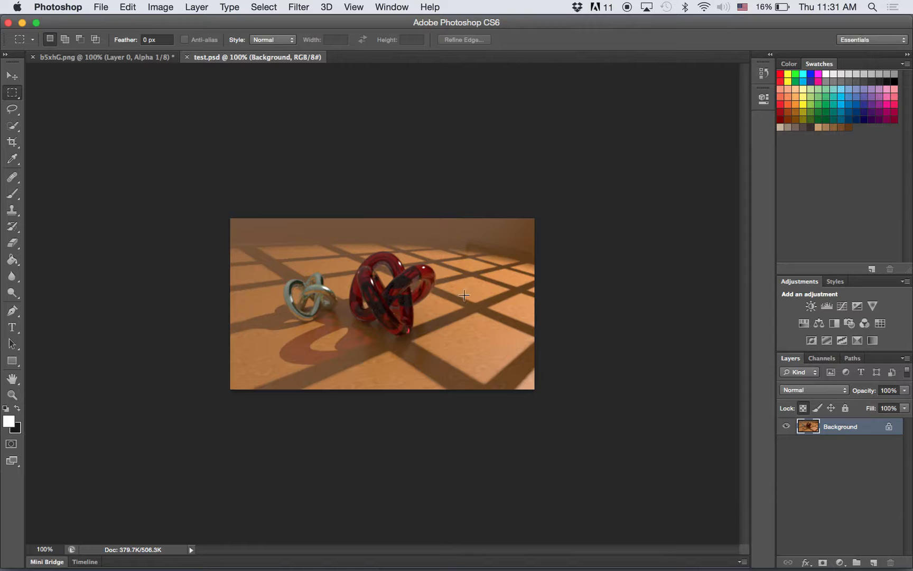
key(super+Tab)
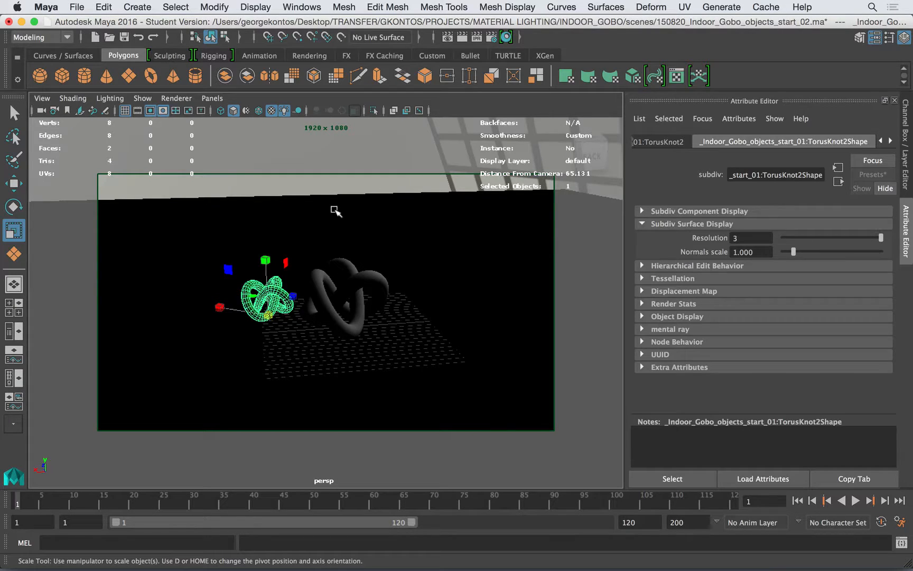
Select the image-based lighting node, look through its light set and color management globals, and show its shape's hardware attributes
click(292, 161)
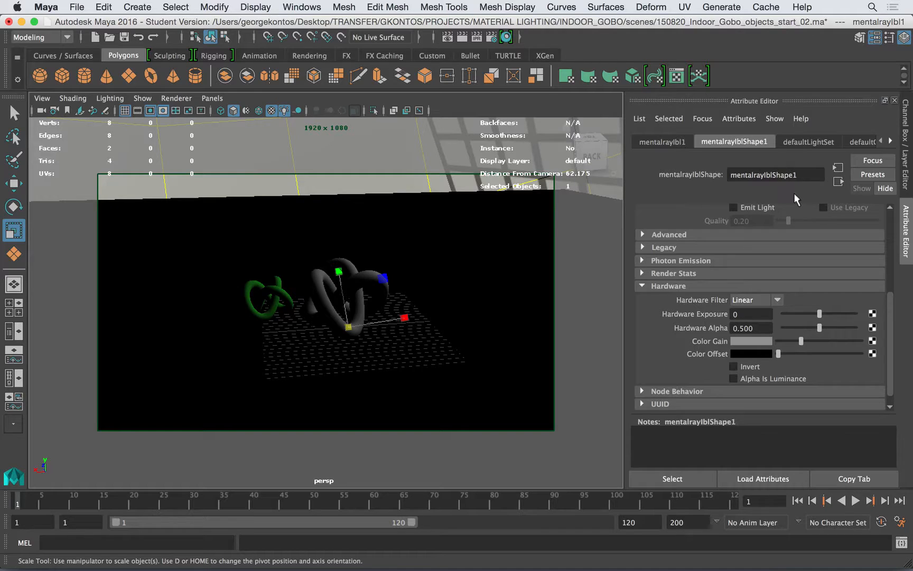
click(891, 140)
click(867, 140)
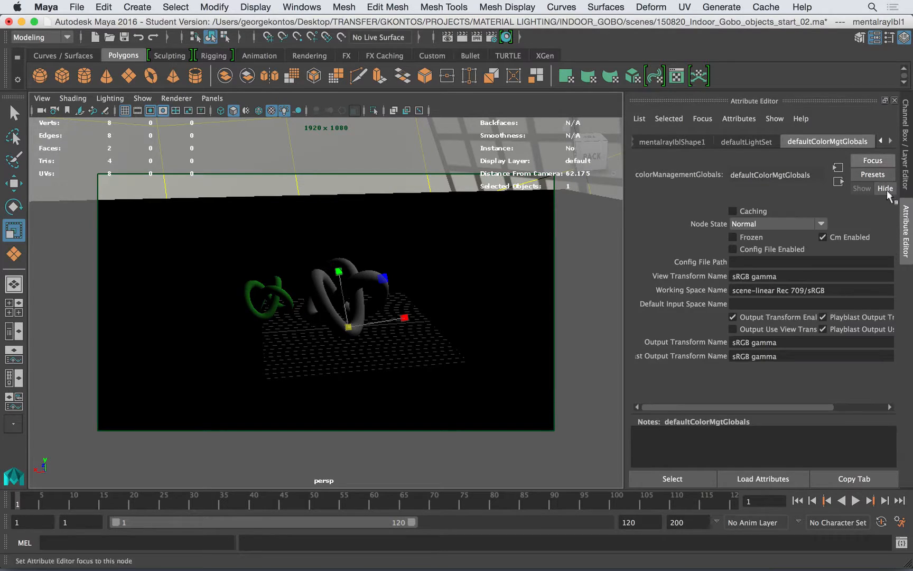
click(742, 142)
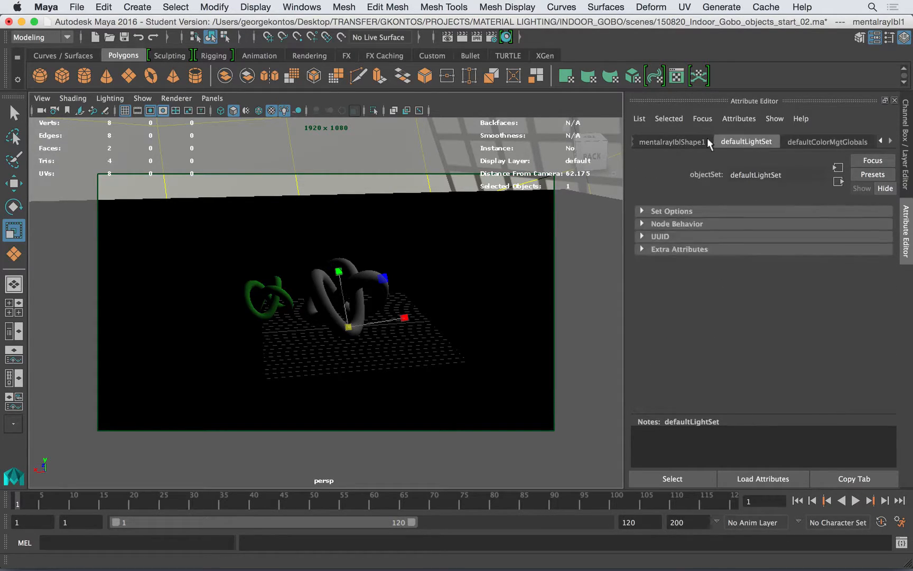
click(672, 141)
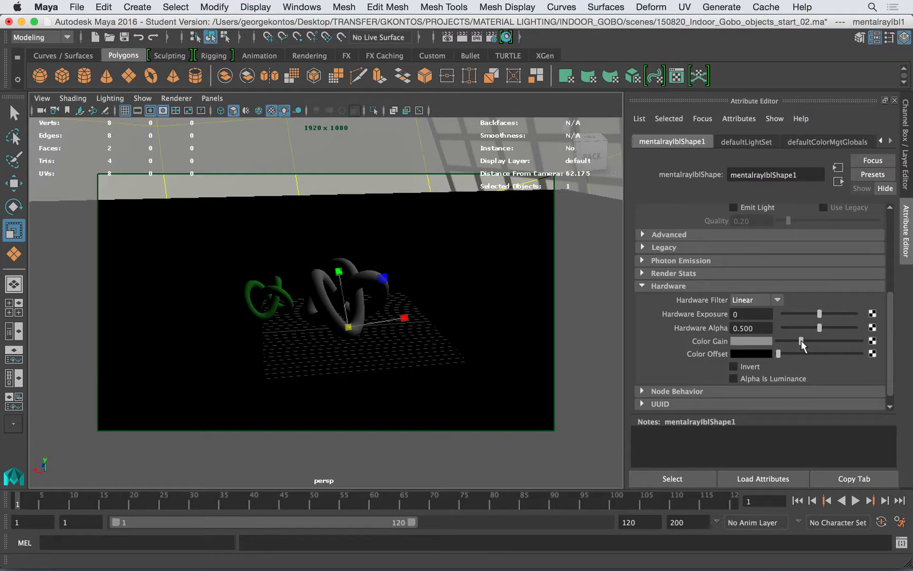
Brighten the hardware Color Gain of the image-based lighting shape, and select the floor plane
drag(801, 341, 818, 340)
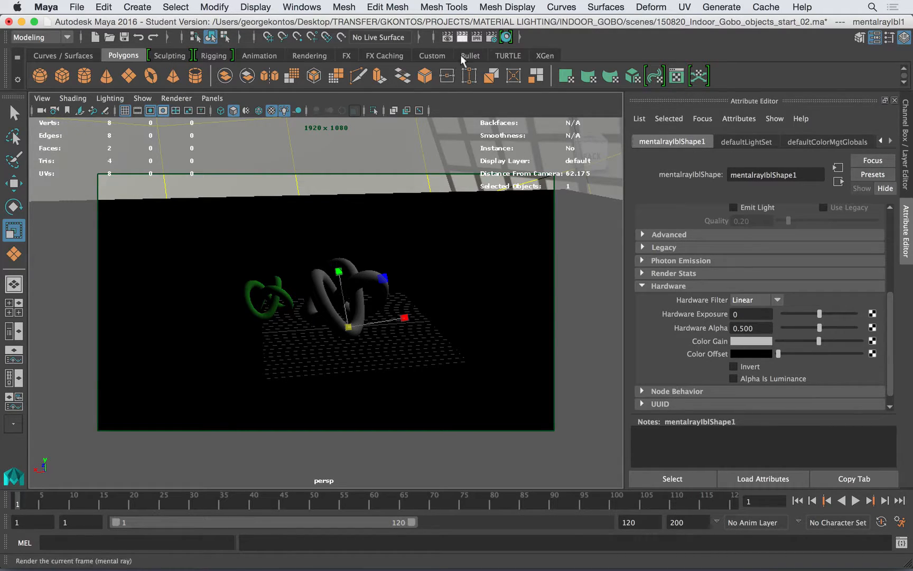
click(386, 176)
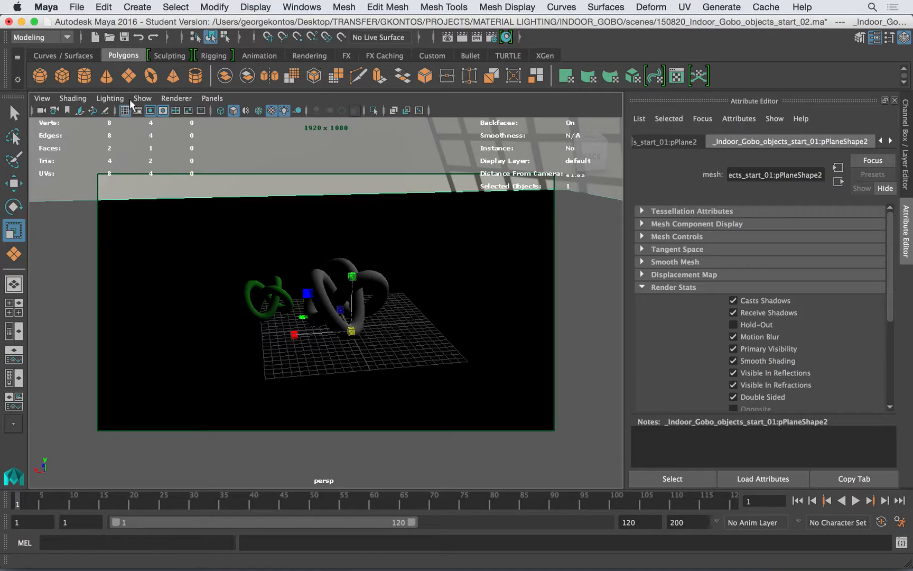
Bring the hanging window grid into view and select the spot light above it
click(72, 99)
click(425, 195)
alt+right_drag(426, 195, 375, 194)
alt+drag(375, 193, 436, 182)
alt+middle_drag(560, 182, 434, 231)
alt+right_drag(434, 231, 307, 219)
alt+drag(307, 218, 348, 207)
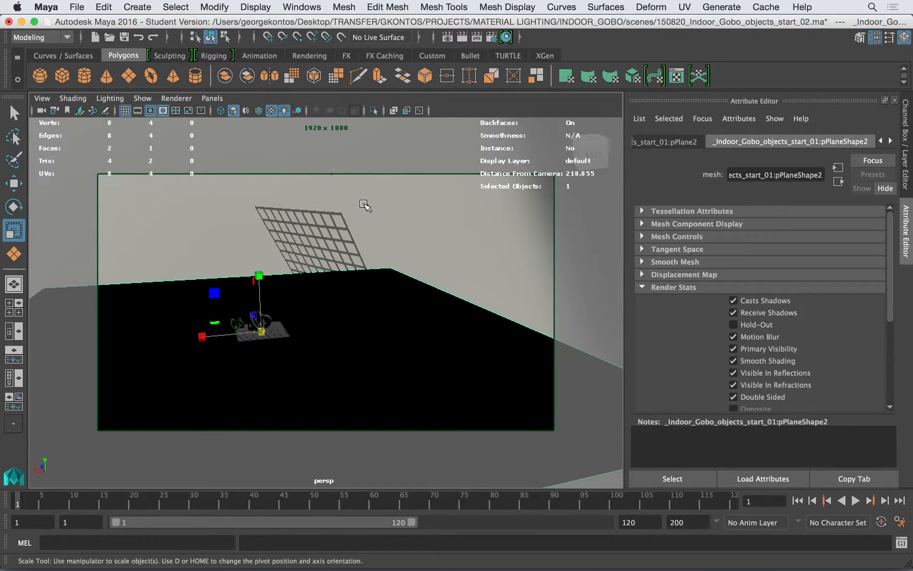
click(365, 205)
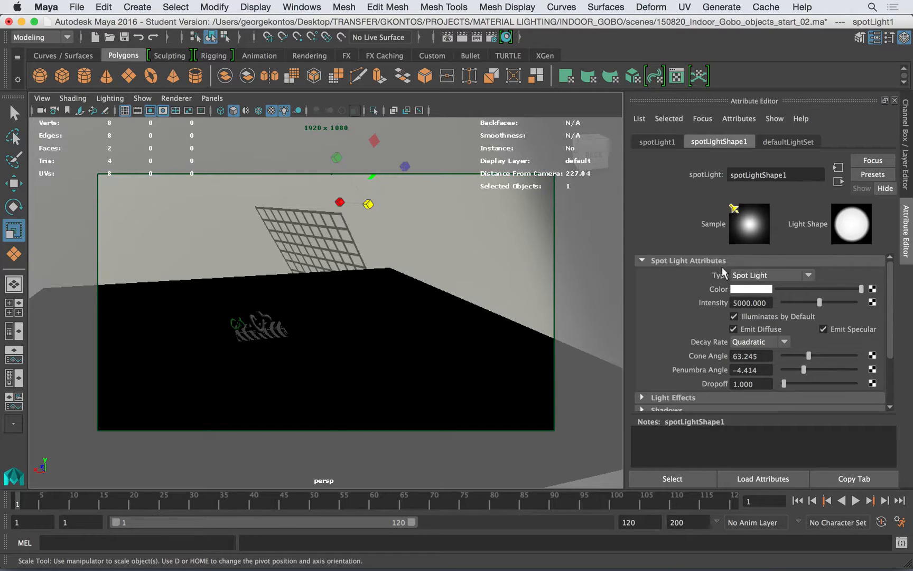
Look through the spot light's effects and shadow attributes, and set its Locator Scale to 4
click(722, 261)
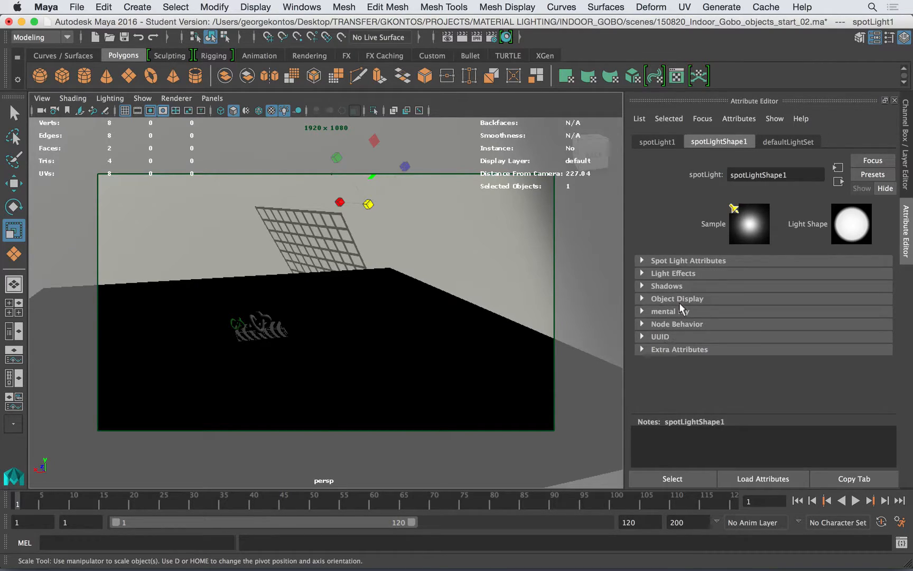
click(672, 272)
click(672, 272)
click(671, 286)
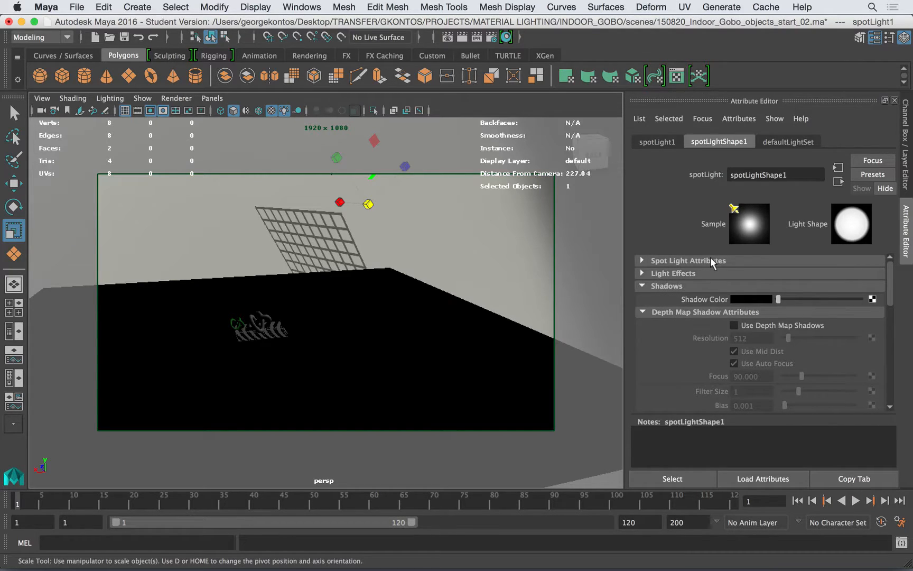
click(689, 286)
click(675, 299)
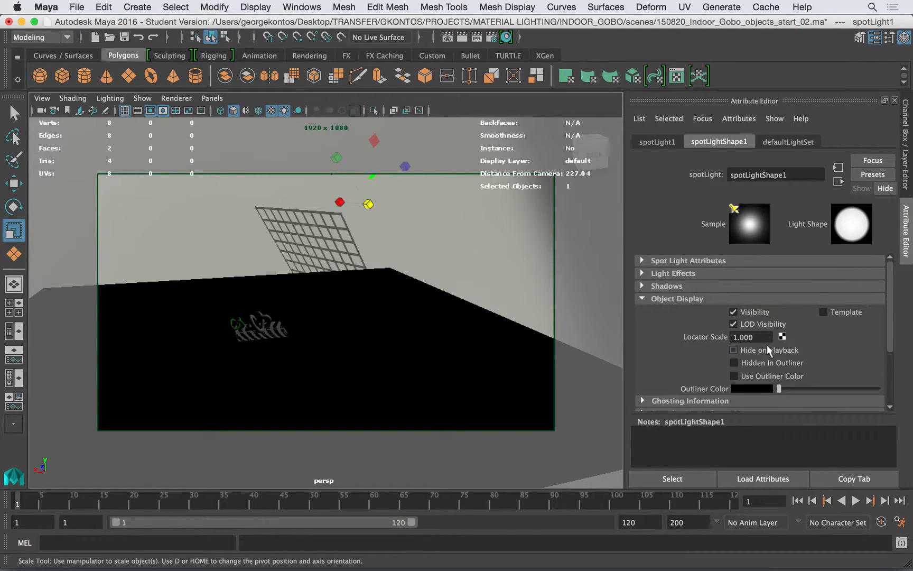
click(748, 337)
text(4)
key(Return)
Set the spot light's raytrace shadow Light Radius to 1
click(702, 299)
click(672, 286)
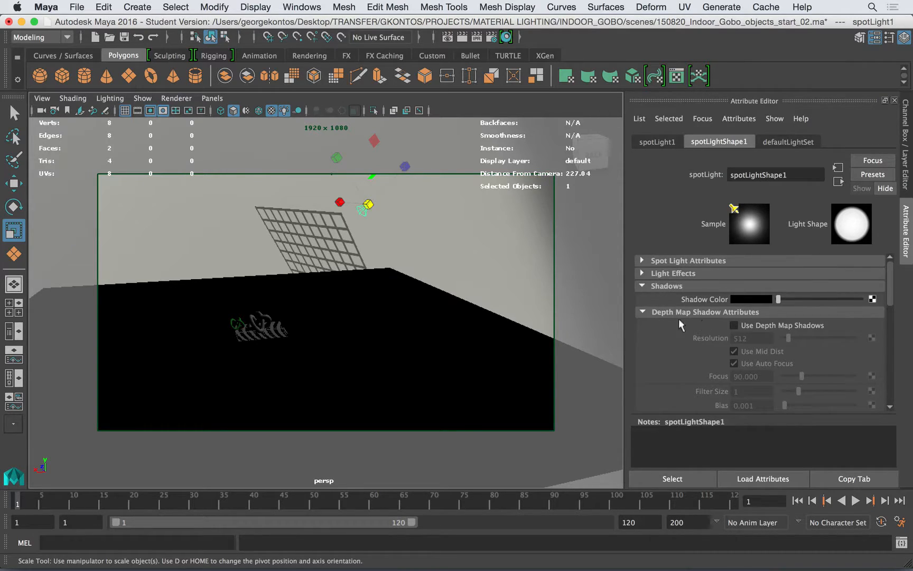
click(755, 313)
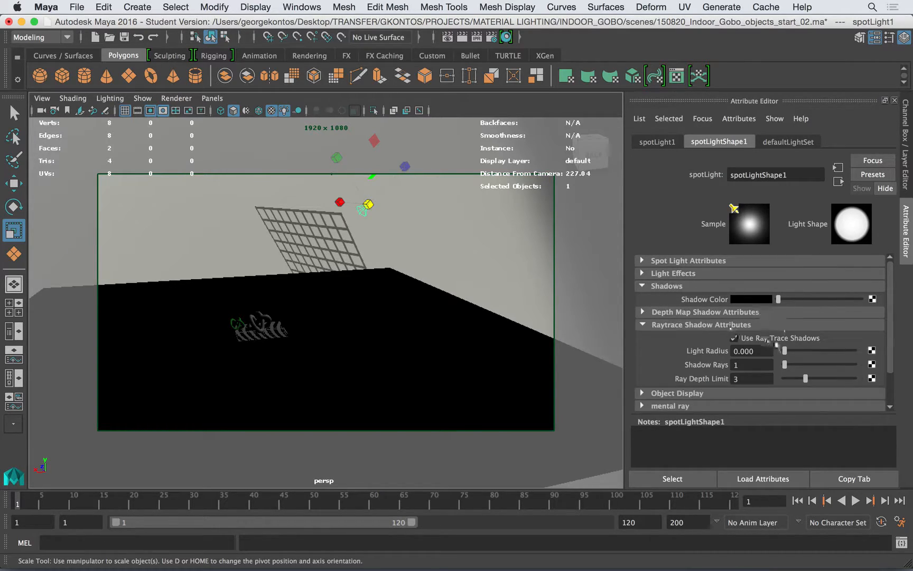
drag(769, 351, 709, 344)
text(1)
key(Return)
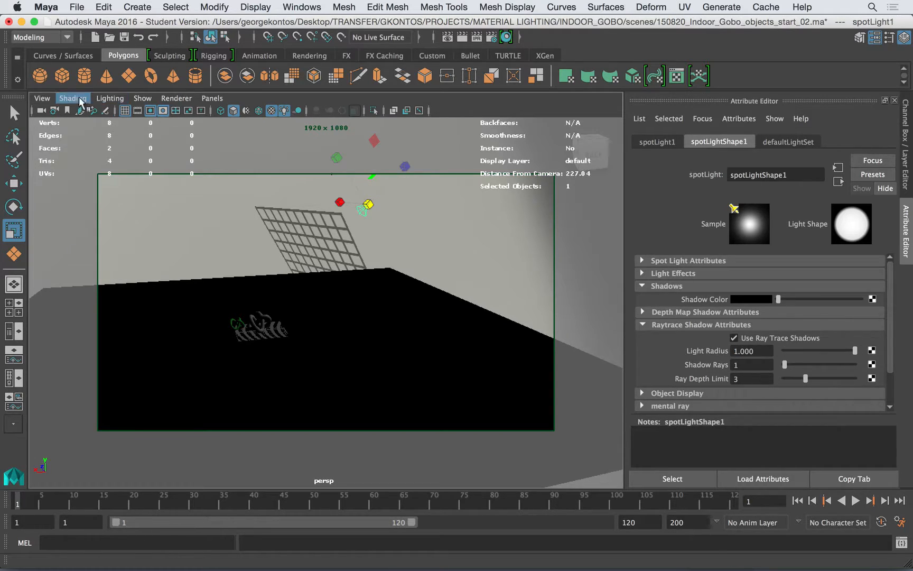
Render the knots from the earlier close-up camera view and show the result with the Raw view transform
click(41, 98)
mouse_move(61, 275)
click(263, 286)
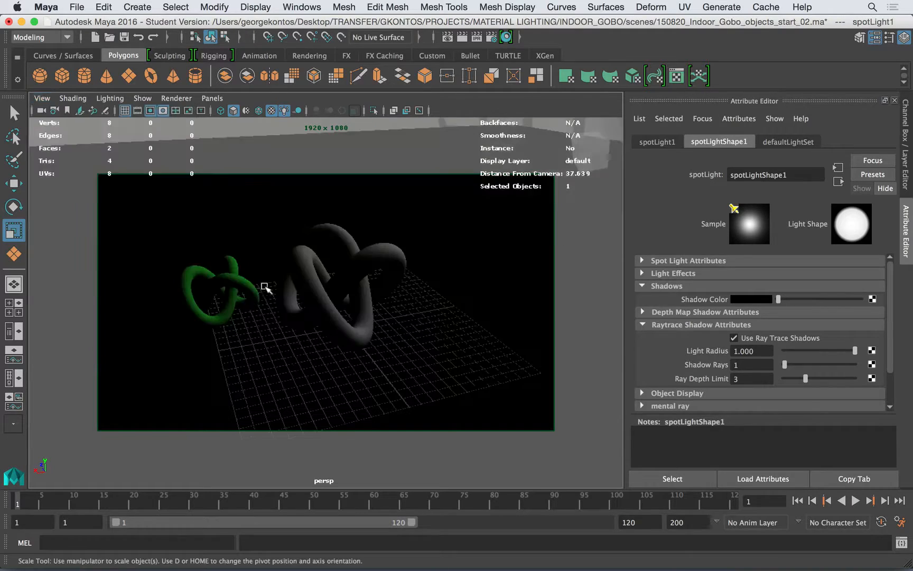
click(447, 37)
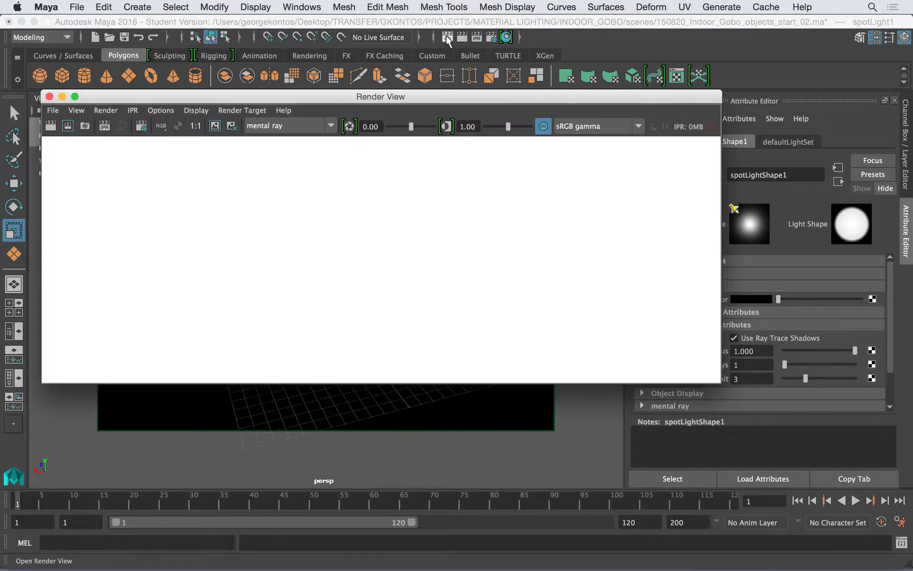
click(51, 126)
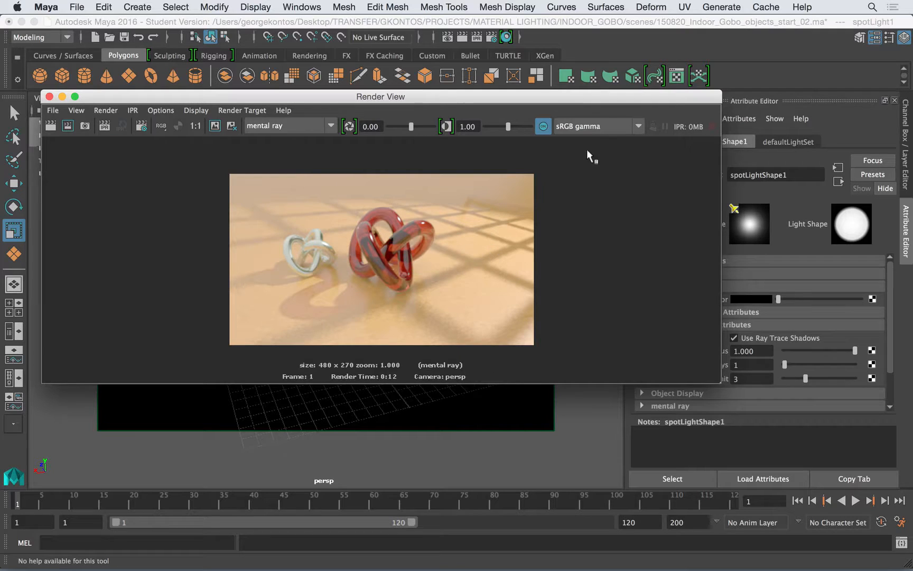
click(589, 127)
click(589, 205)
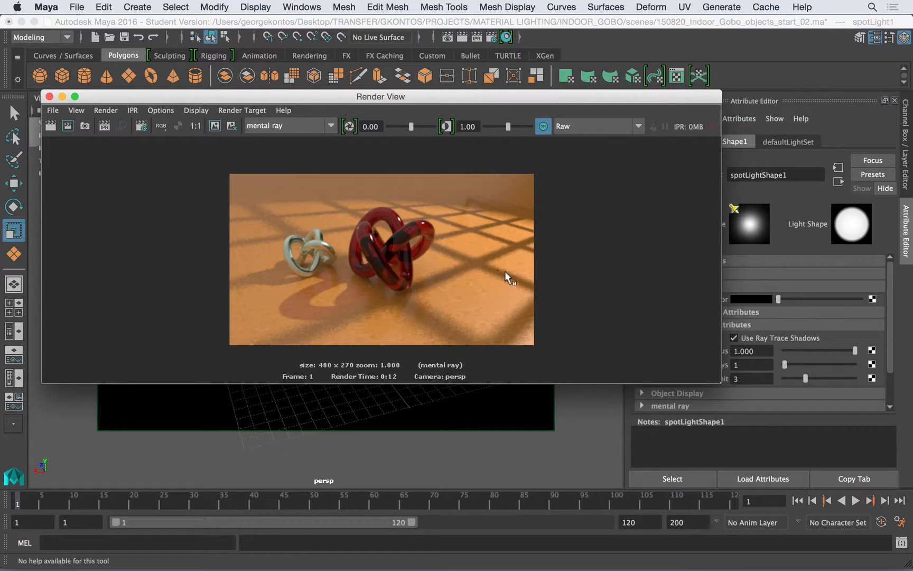
Set the spot light's Shadow Rays to 15 and re-render a region of the gobo shadows on the floor
drag(654, 97, 356, 122)
click(733, 365)
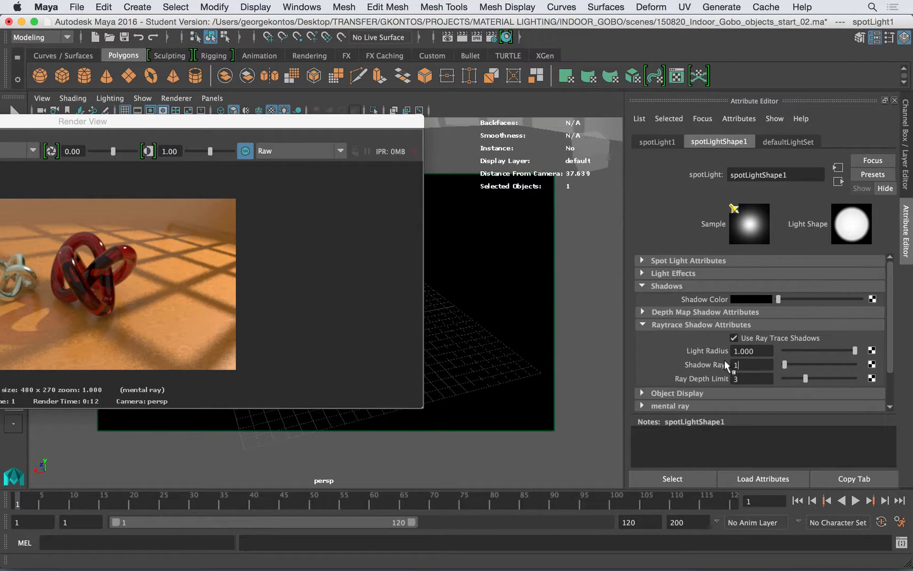
key(Return)
drag(298, 122, 585, 134)
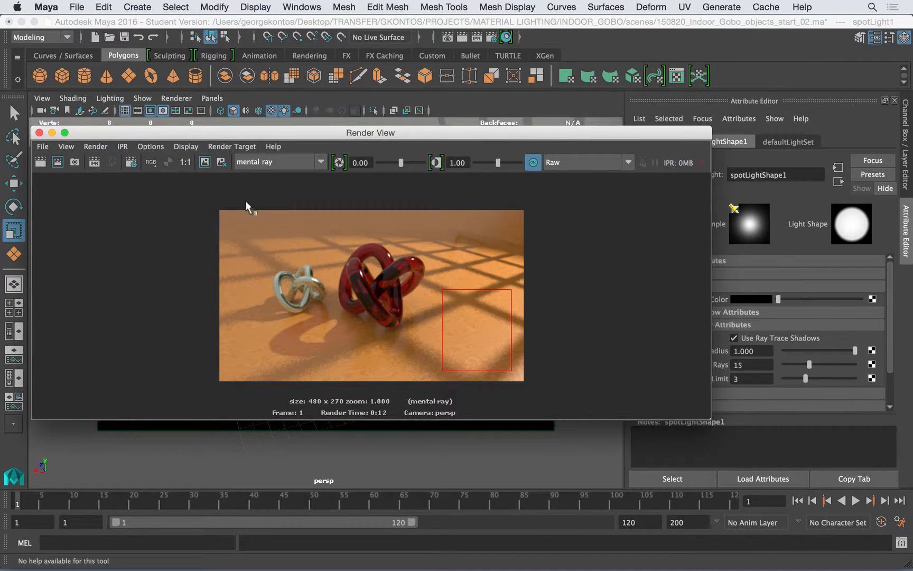
click(57, 162)
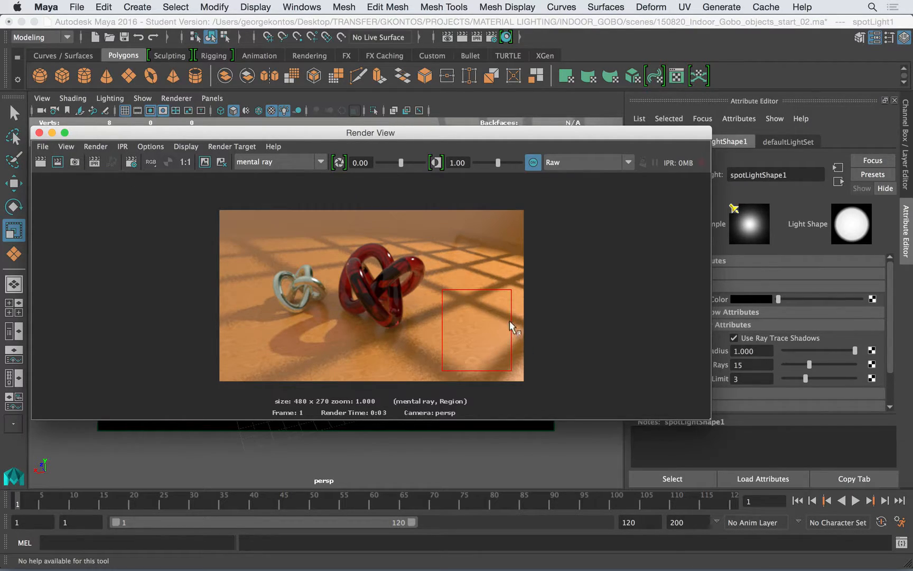
Make the render window narrower and examine the red knot and gobo shadows up close
drag(98, 133, 97, 109)
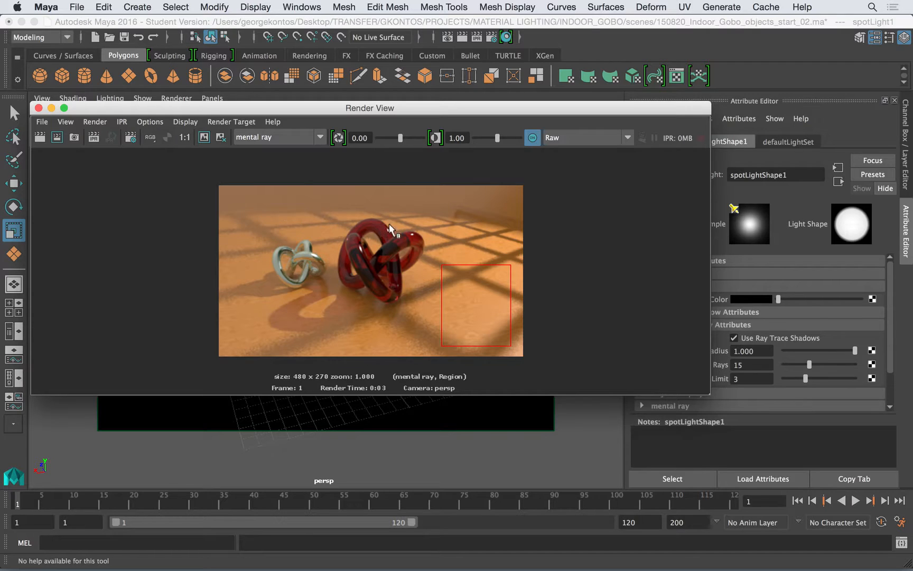
drag(451, 112, 454, 79)
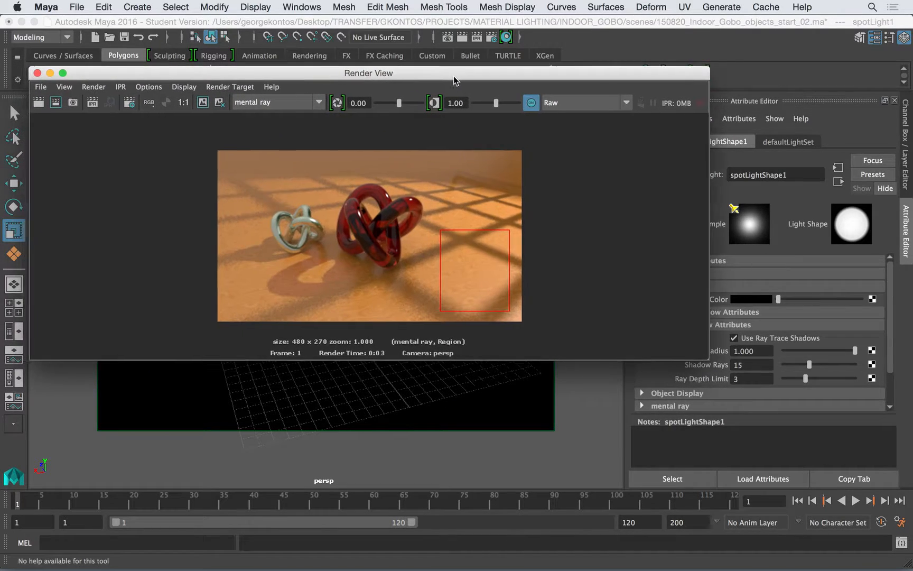
double_click(453, 81)
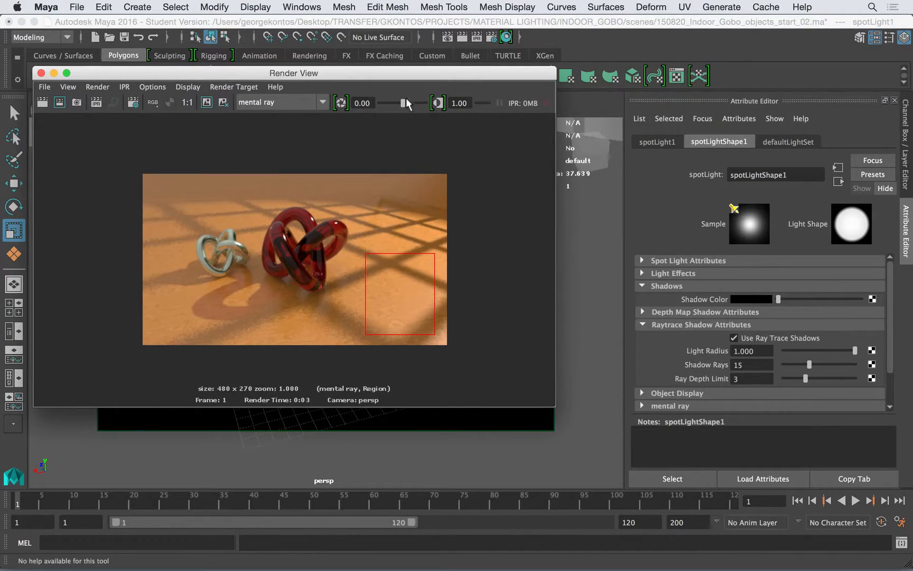
drag(405, 73, 419, 108)
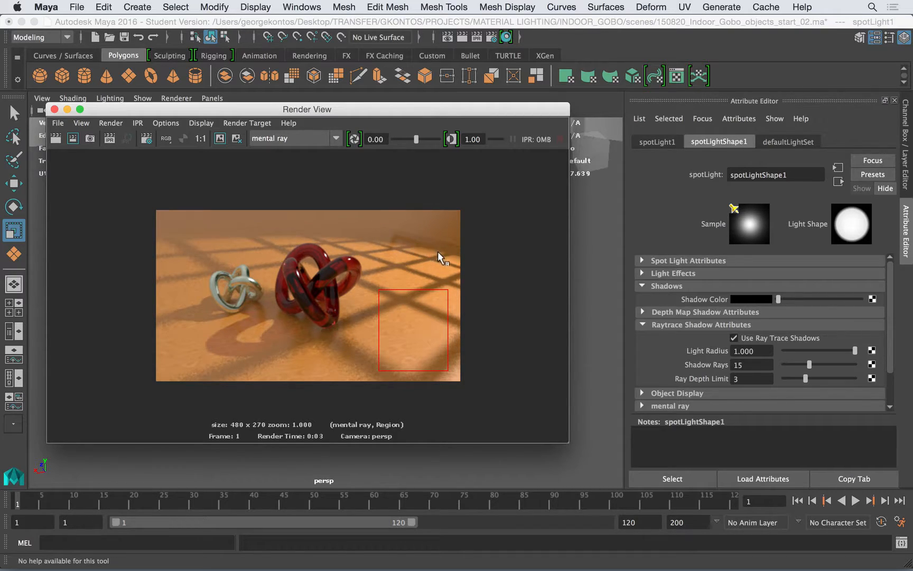
scroll(410, 239, up, 3)
alt+middle_drag(478, 231, 355, 263)
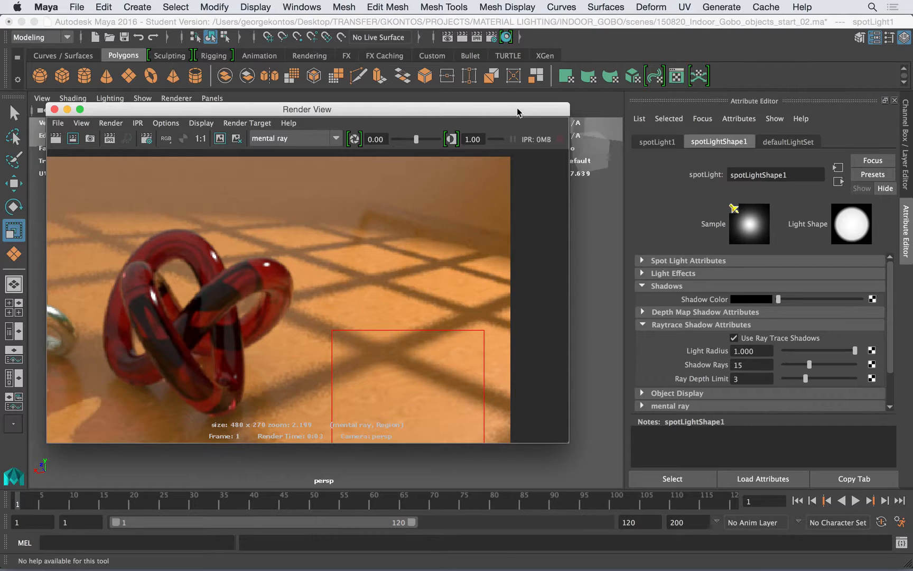
Select pPlane1, mark a render region over the red knot, and turn off the plane's Visible In Reflections
drag(516, 109, 366, 207)
click(449, 128)
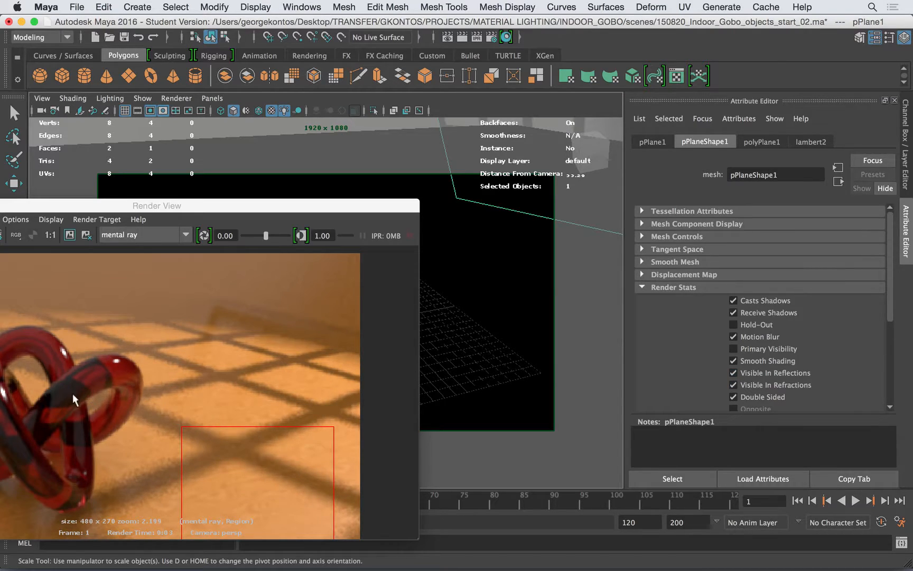
click(187, 214)
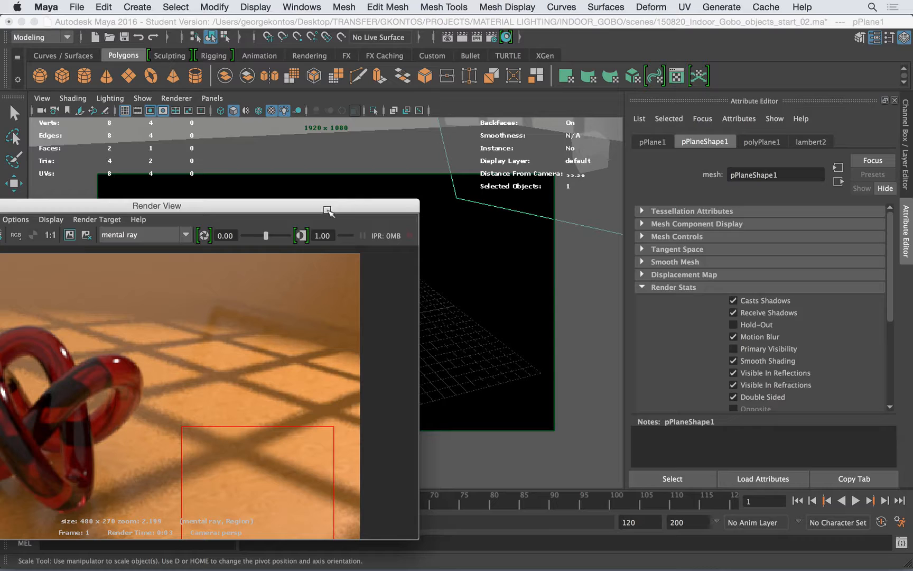
drag(334, 204, 487, 146)
drag(162, 302, 239, 402)
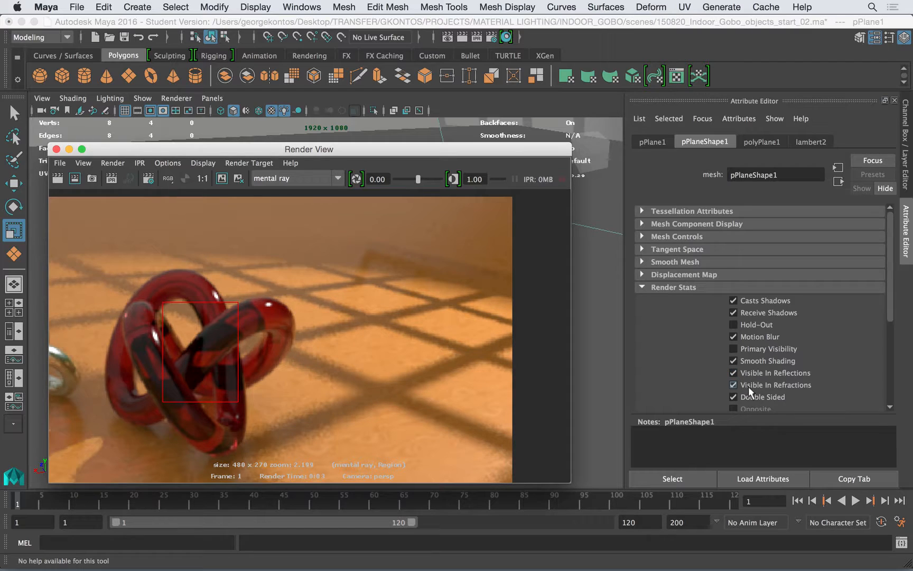
click(733, 373)
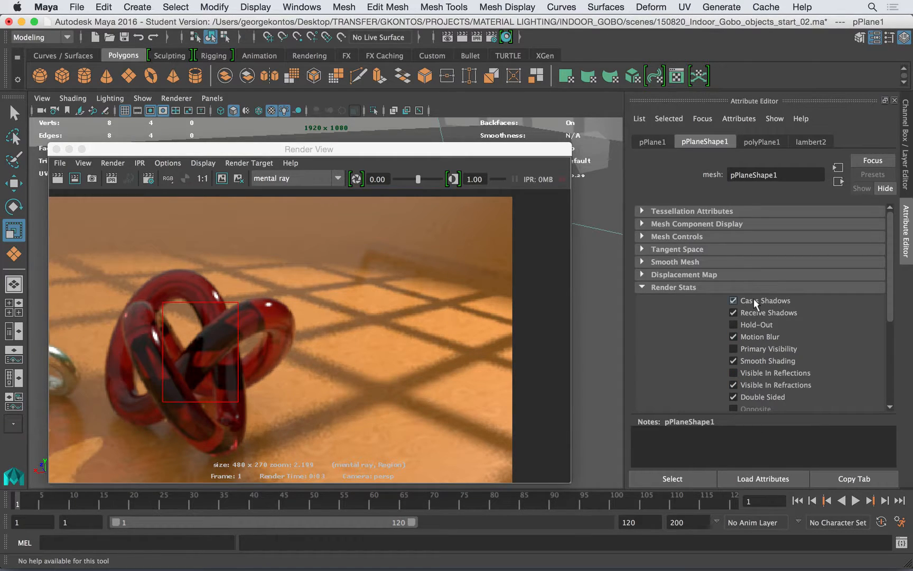
Display the render at real size and render the full frame
drag(438, 148, 631, 112)
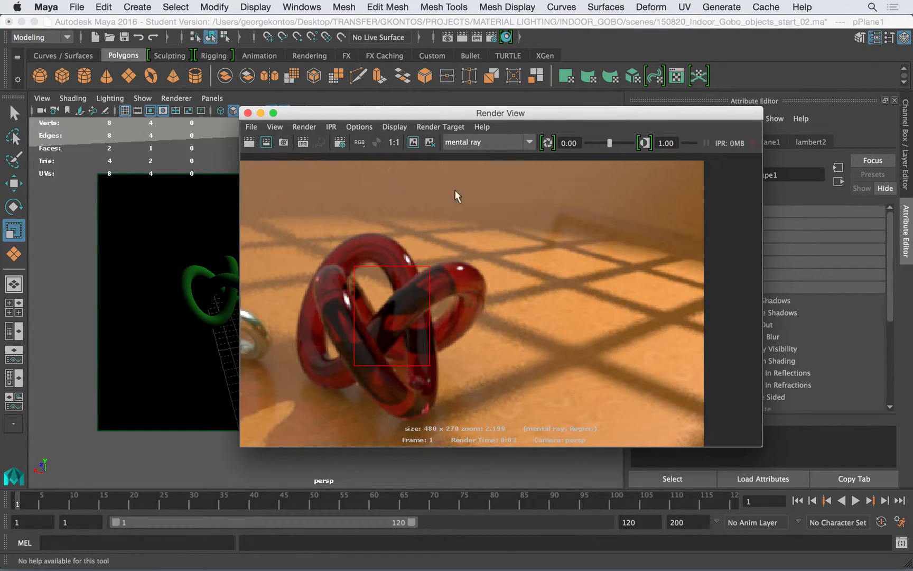
click(394, 142)
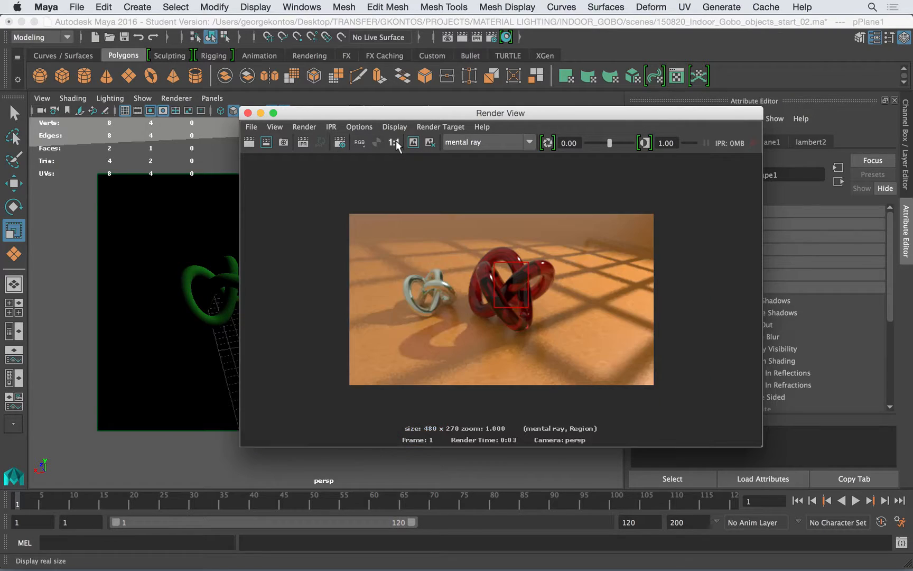
click(248, 141)
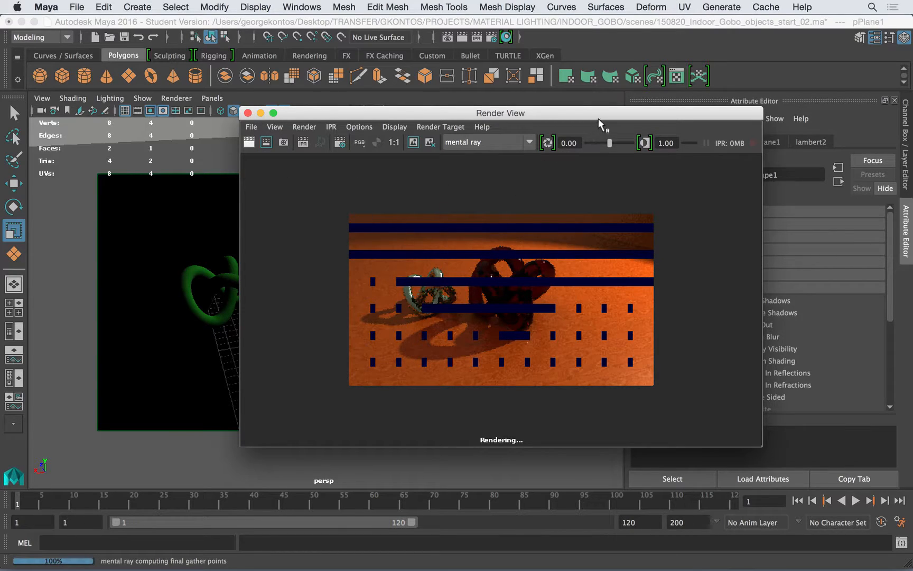
Turn off Receive Shadows for pPlane1, keeping Casts Shadows on, and start rendering the frame again
drag(603, 122, 397, 117)
click(758, 301)
click(764, 312)
click(94, 143)
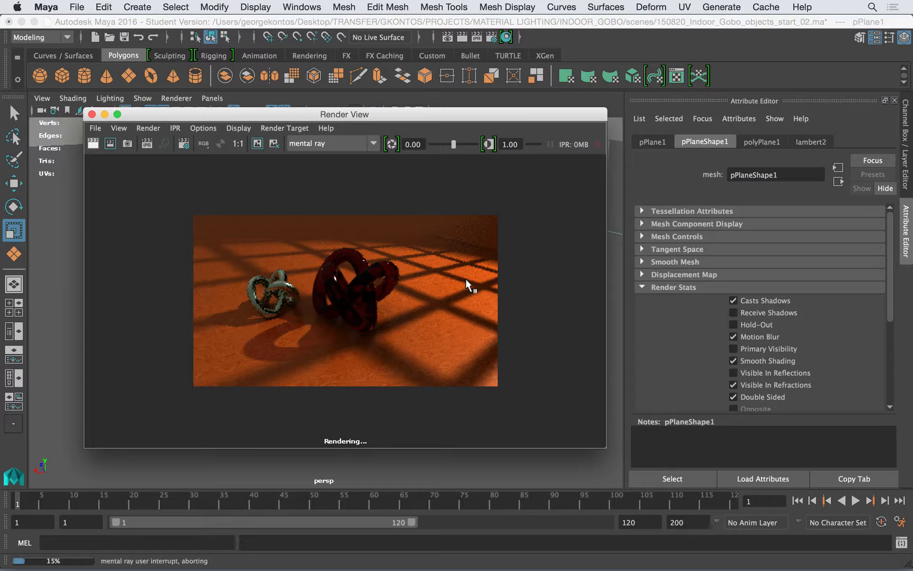
Turn Visible In Reflections back on for pPlane1 and render a region covering part of the red knot and floor
click(758, 375)
drag(496, 358, 353, 244)
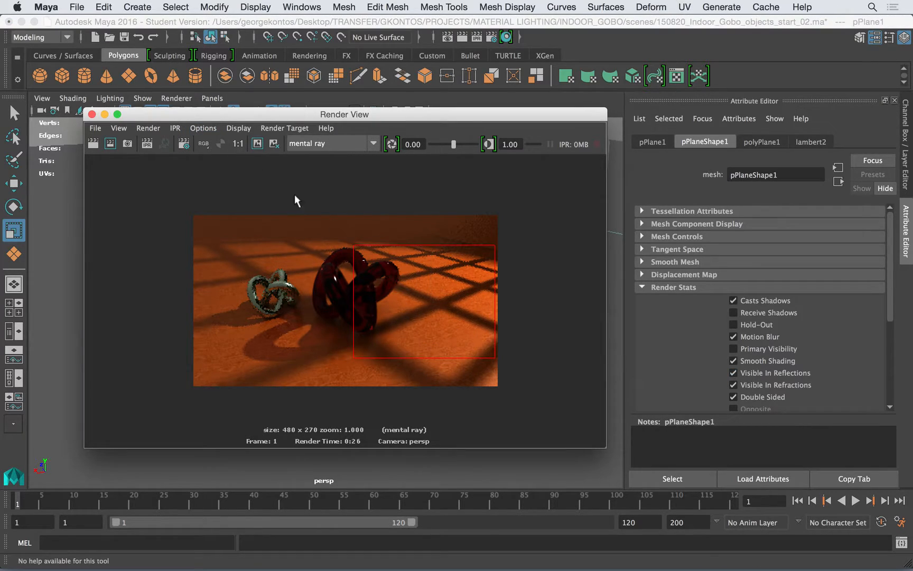
click(110, 143)
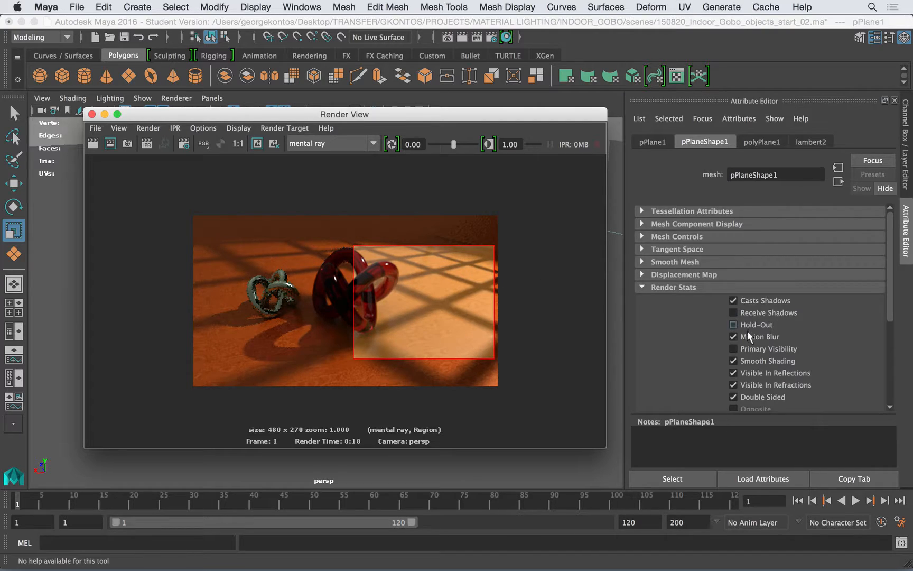
Turn off Visible In Reflections for pPlane1 and render a larger region enclosing the whole red knot
click(755, 372)
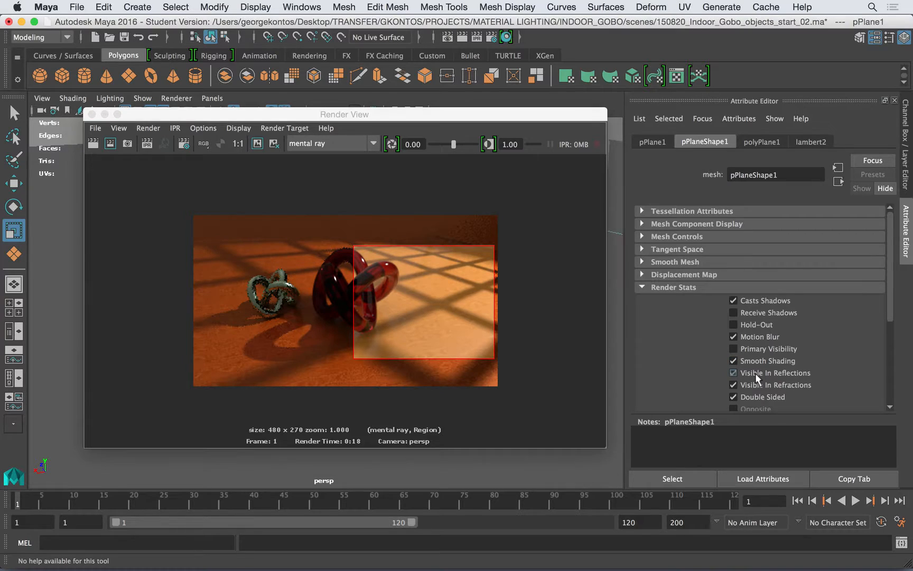
drag(302, 232, 497, 358)
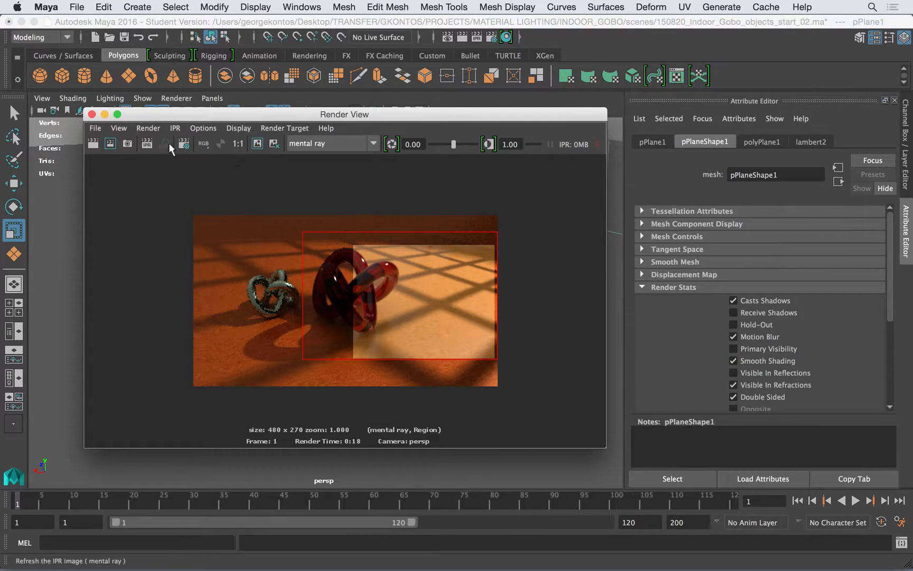
click(109, 143)
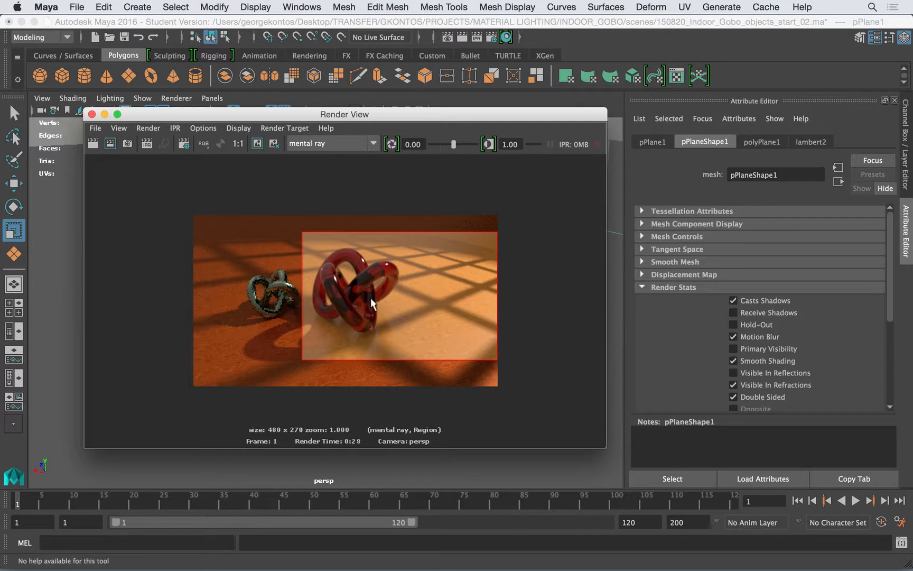
Turn off Visible In Refractions for pPlane1 and render a small region over the centre of the red knot
click(758, 381)
drag(329, 263, 377, 316)
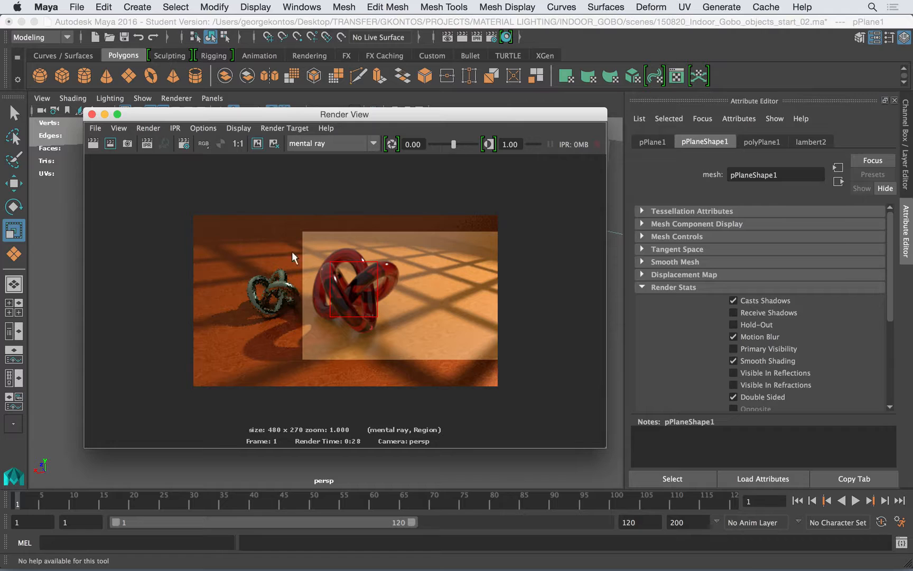
click(110, 143)
drag(355, 115, 342, 116)
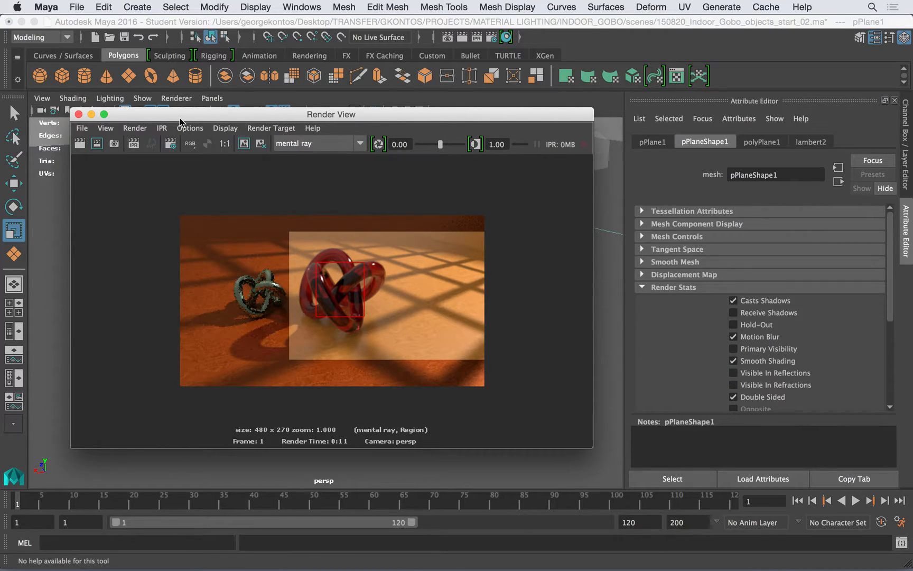
Select the red glass knot and examine the refraction and advanced refraction settings of its mia_material_x2 material
click(78, 114)
click(373, 260)
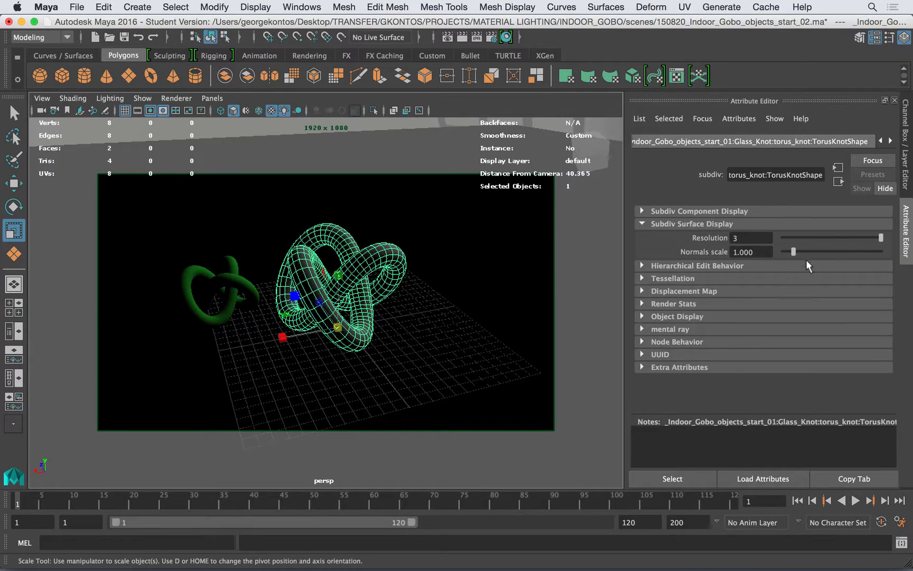
click(890, 140)
click(846, 140)
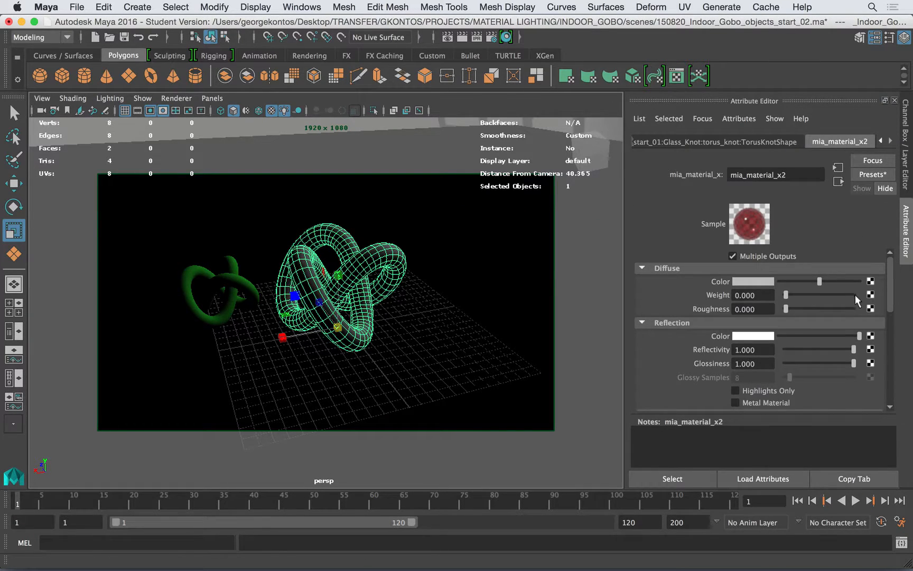
click(767, 322)
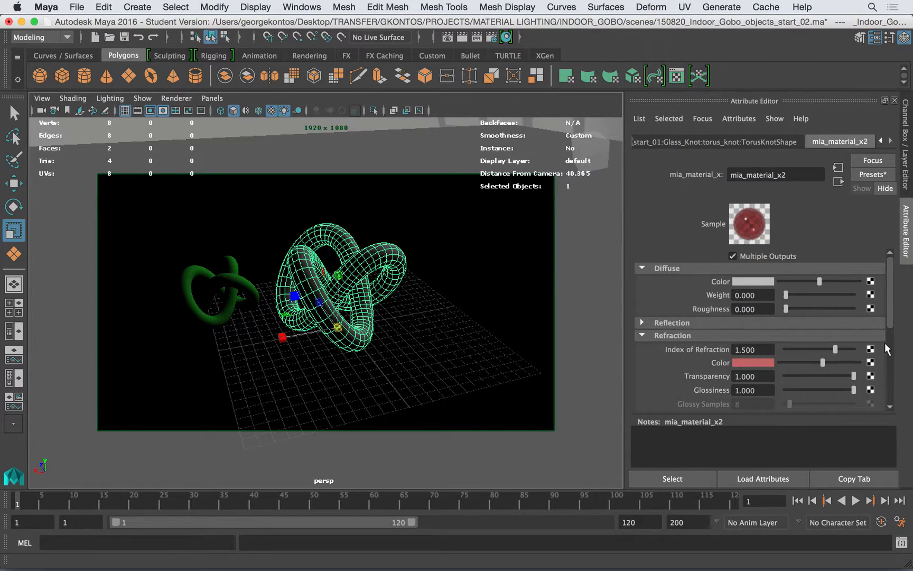
mouse_move(887, 314)
mouse_down()
mouse_move(889, 339)
mouse_move(888, 322)
mouse_up()
click(746, 350)
scroll(887, 312, down, 2)
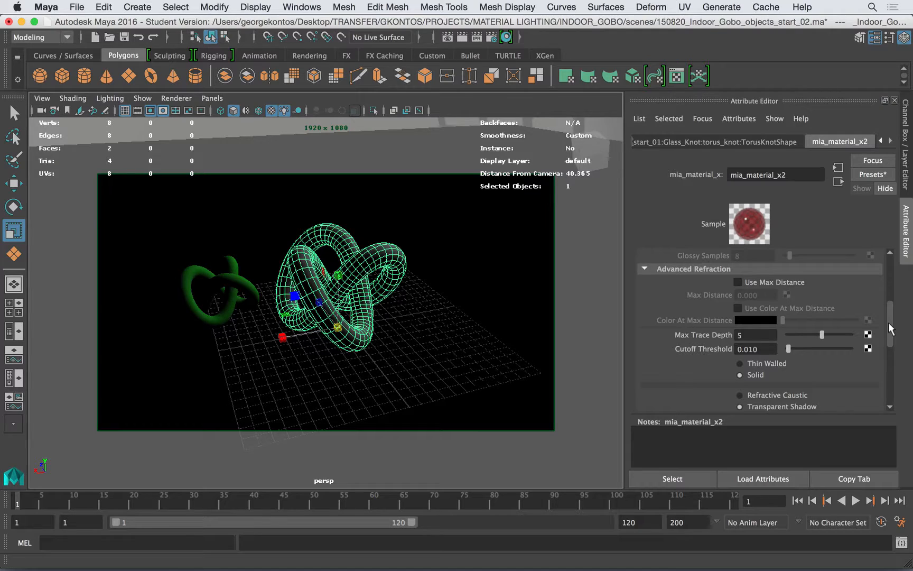
scroll(888, 322, up, 8)
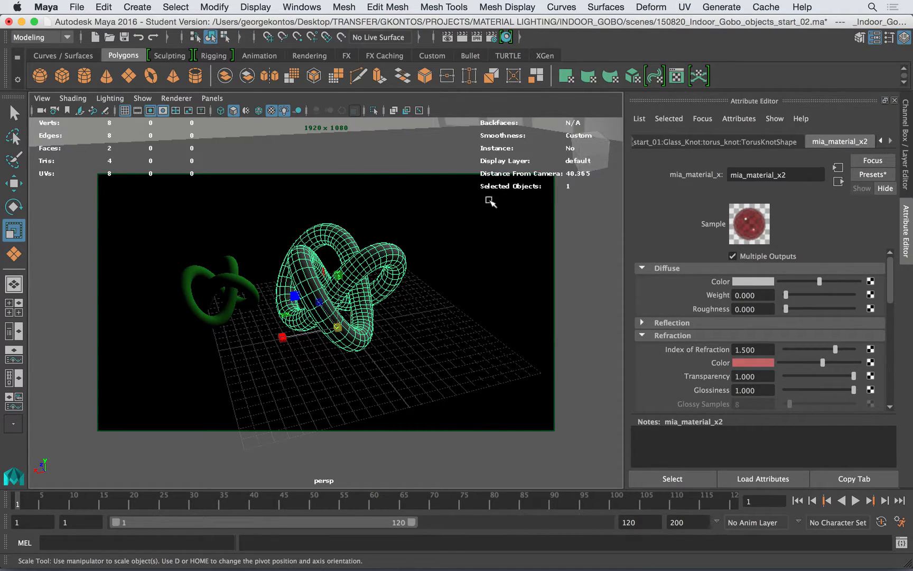
Check the latest render, and review the mental ray render settings for color management, renderable cameras and image size
click(446, 36)
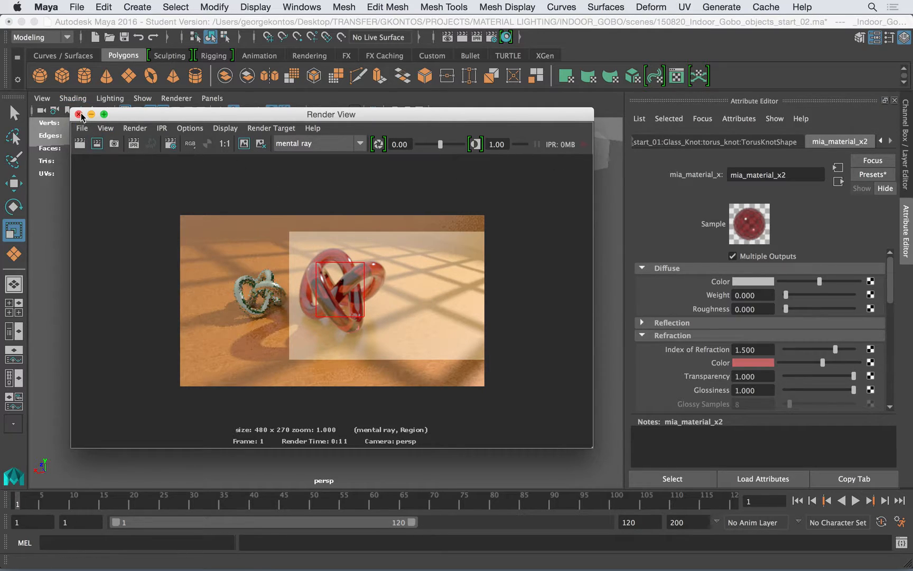
click(344, 24)
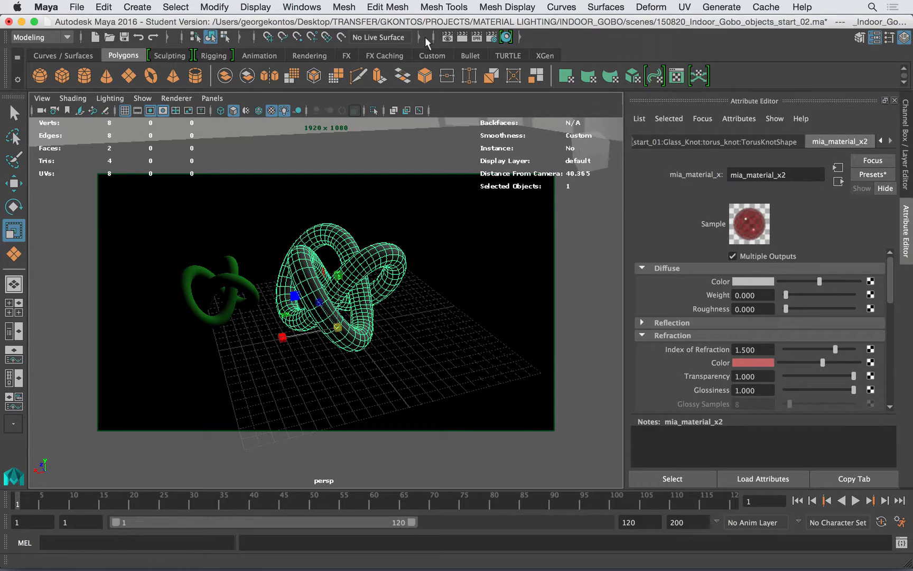
click(492, 37)
drag(576, 88, 306, 76)
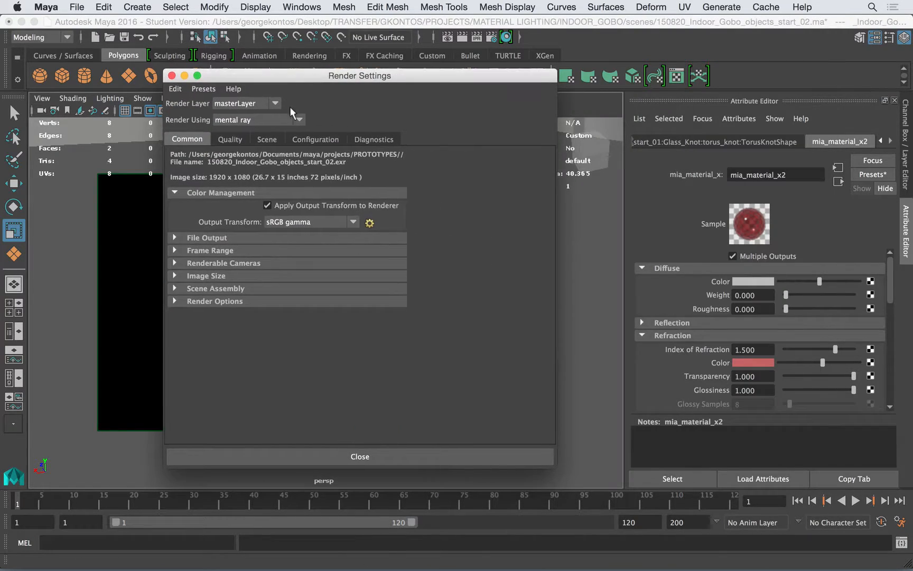
click(208, 192)
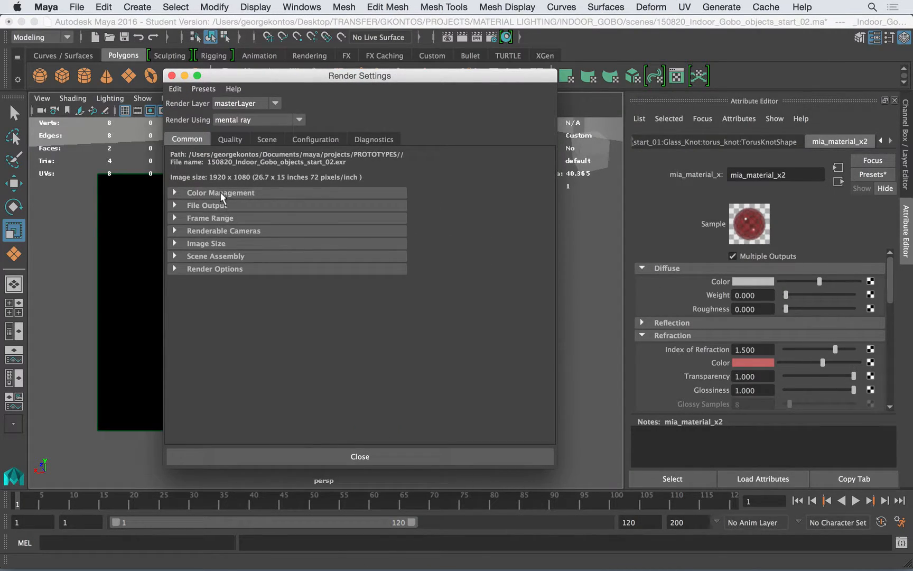
click(248, 192)
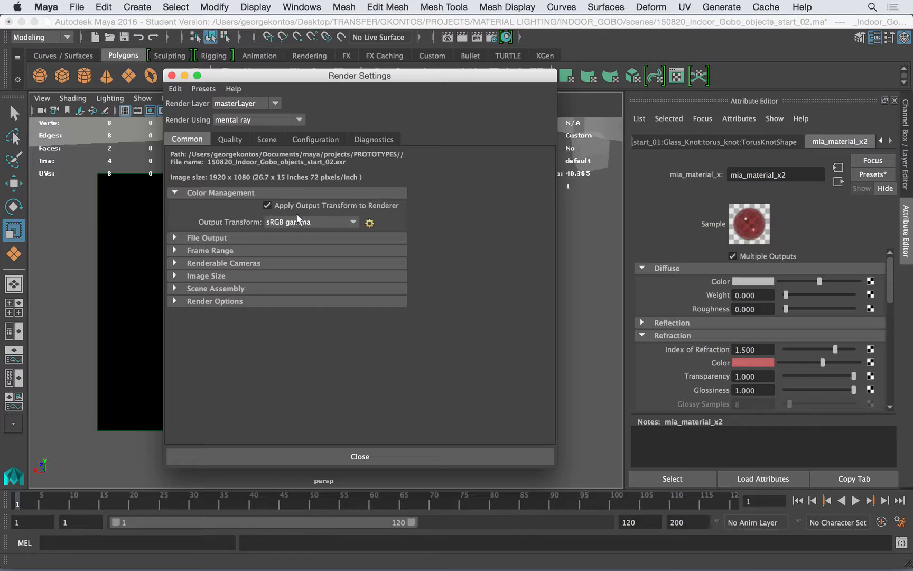
click(218, 262)
click(233, 263)
click(229, 275)
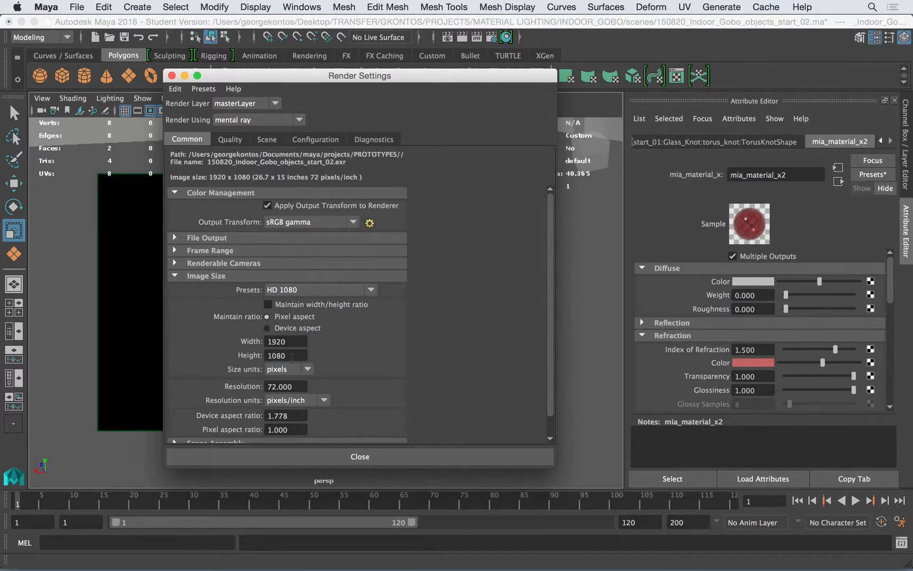
click(214, 277)
click(172, 75)
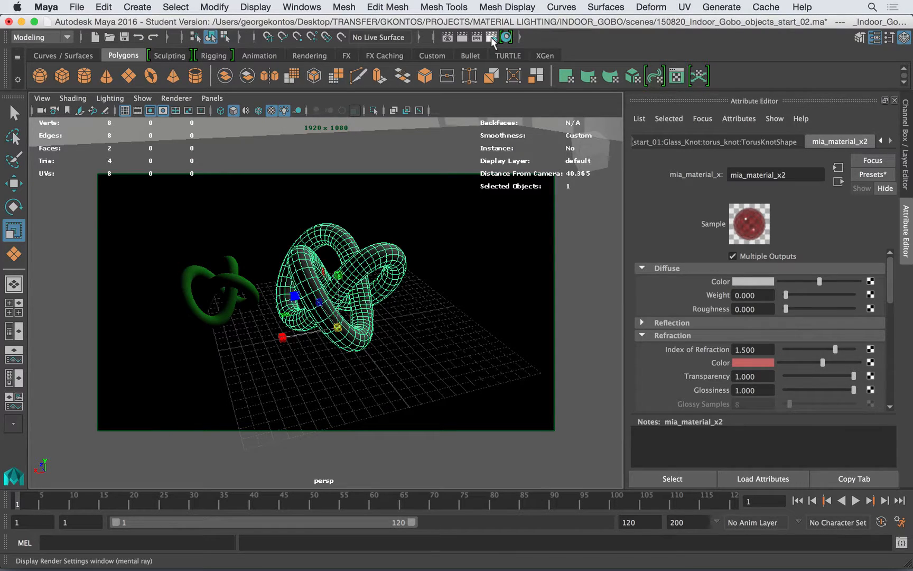
Save the scene under its current file name, accepting the student version notice, and close the render settings
click(491, 37)
key(super+s)
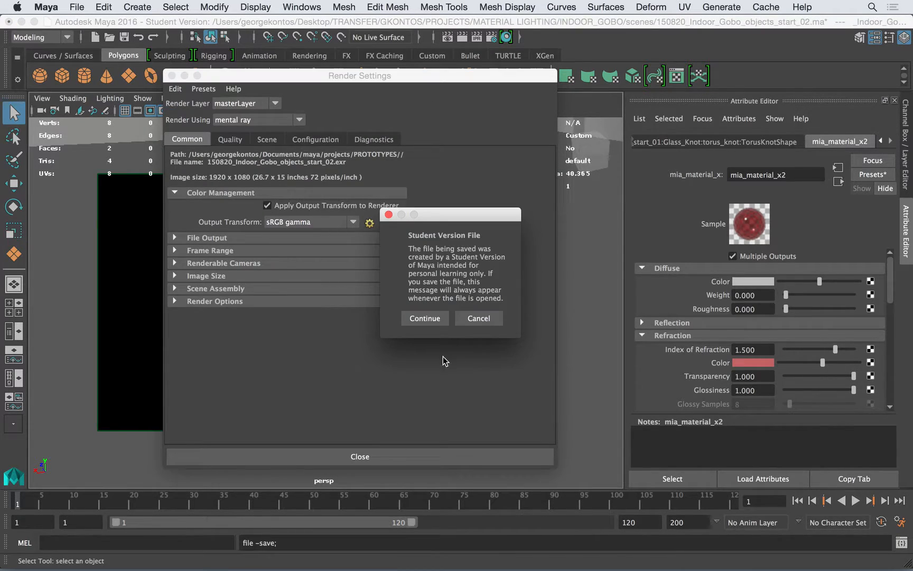
click(425, 320)
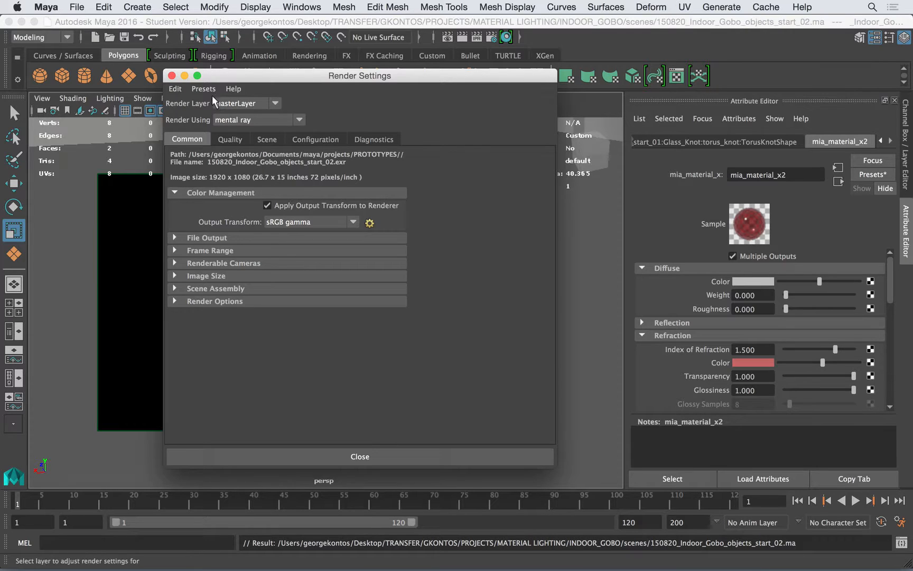
click(172, 75)
click(491, 37)
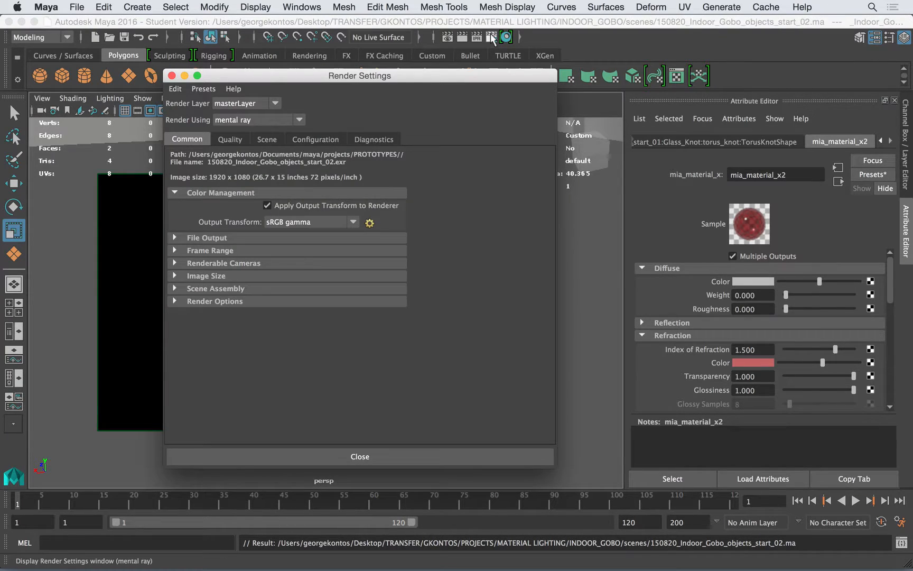
click(171, 76)
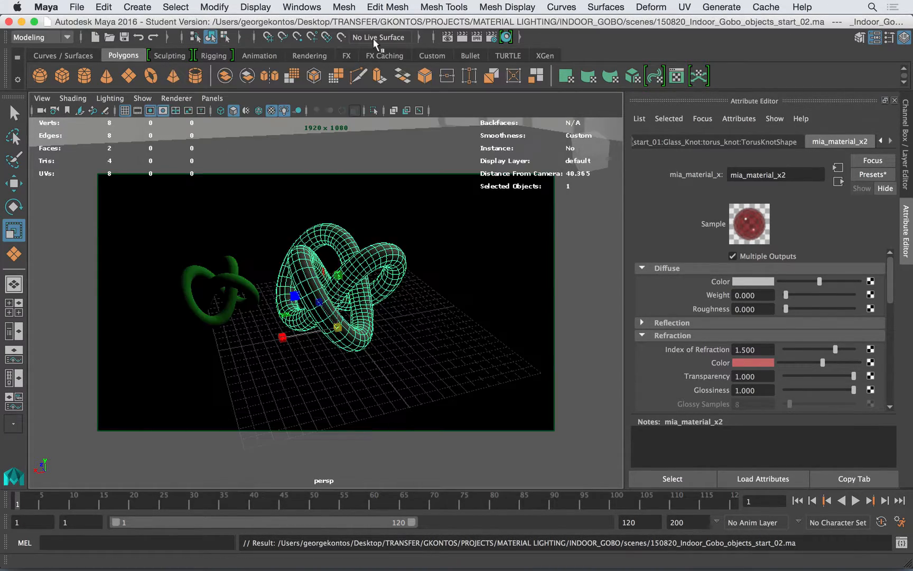
Set the render test resolution to Render Settings (1920x1080) and render the full frame
click(461, 35)
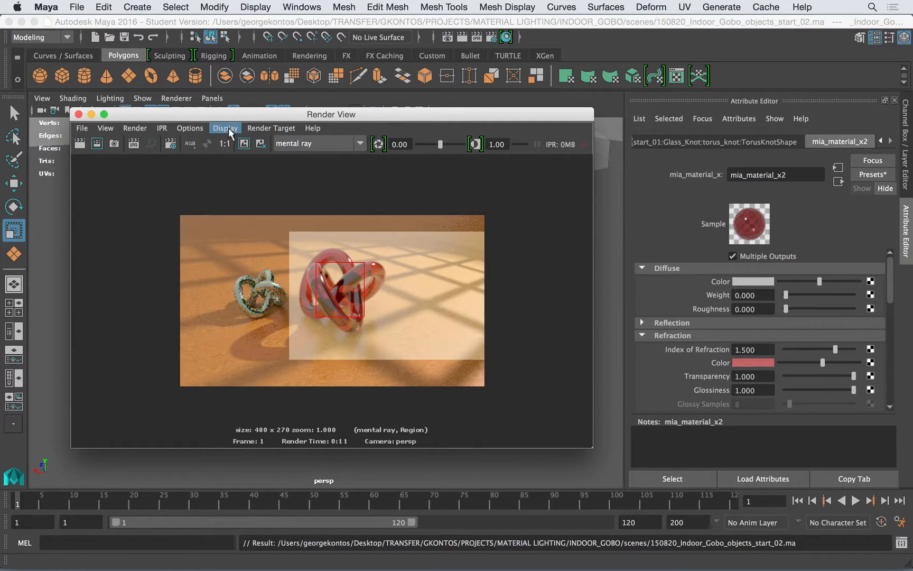
click(190, 128)
mouse_move(199, 181)
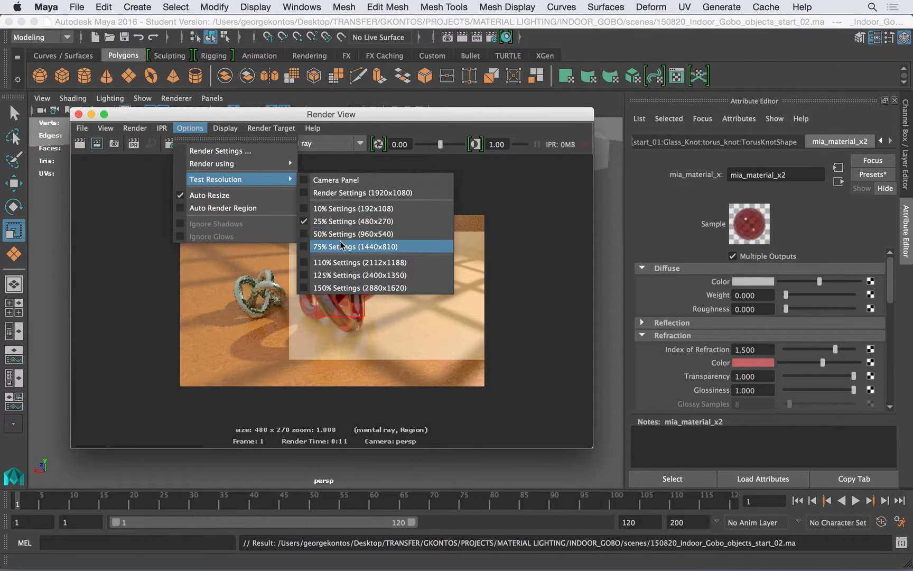
click(344, 192)
click(81, 145)
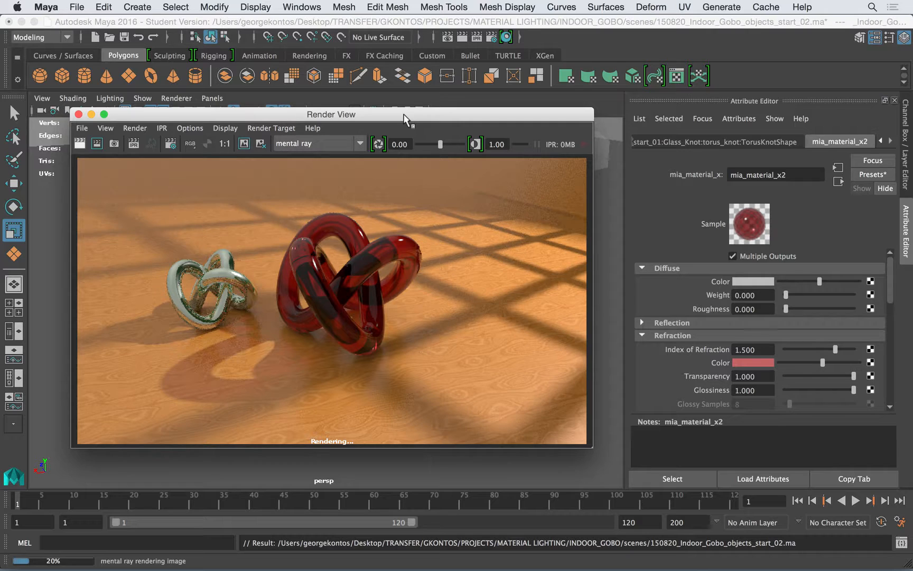
key(super+Tab)
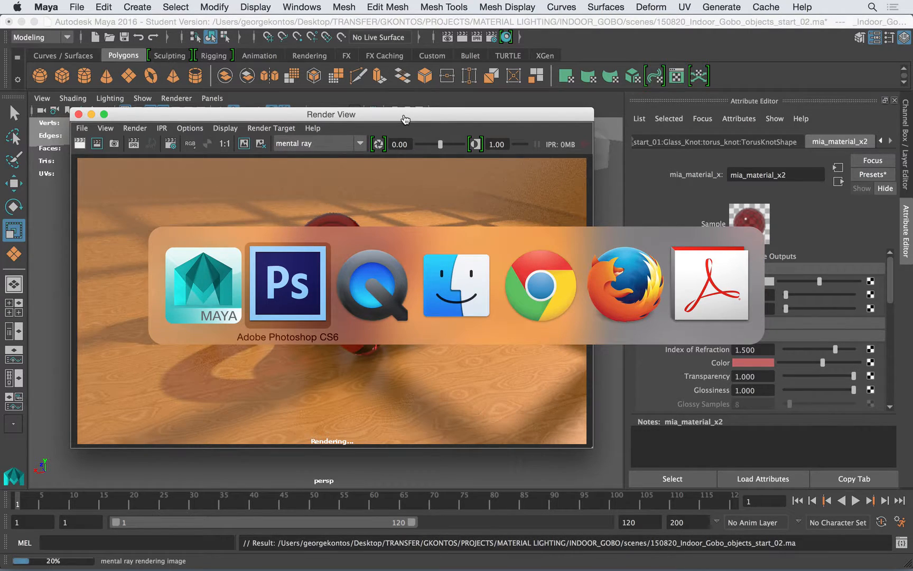
key(super+Tab)
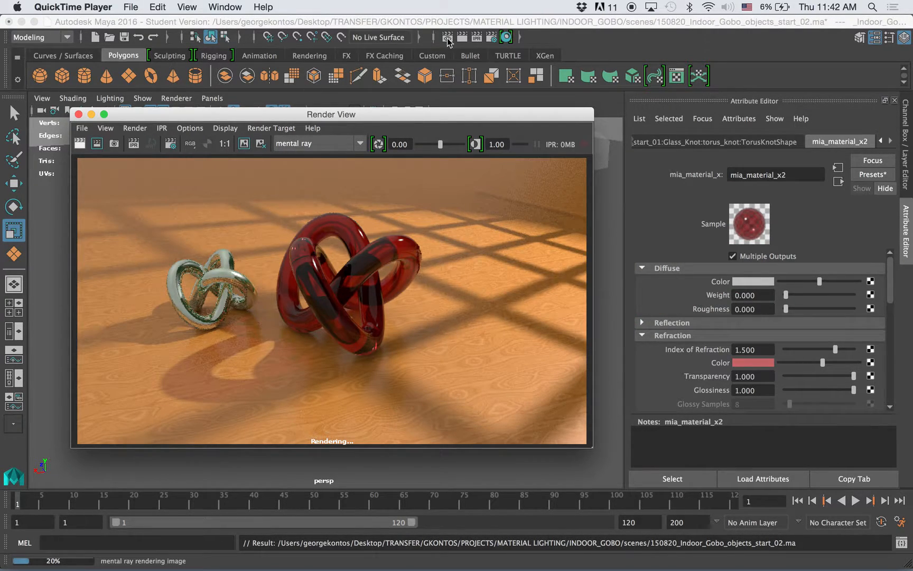